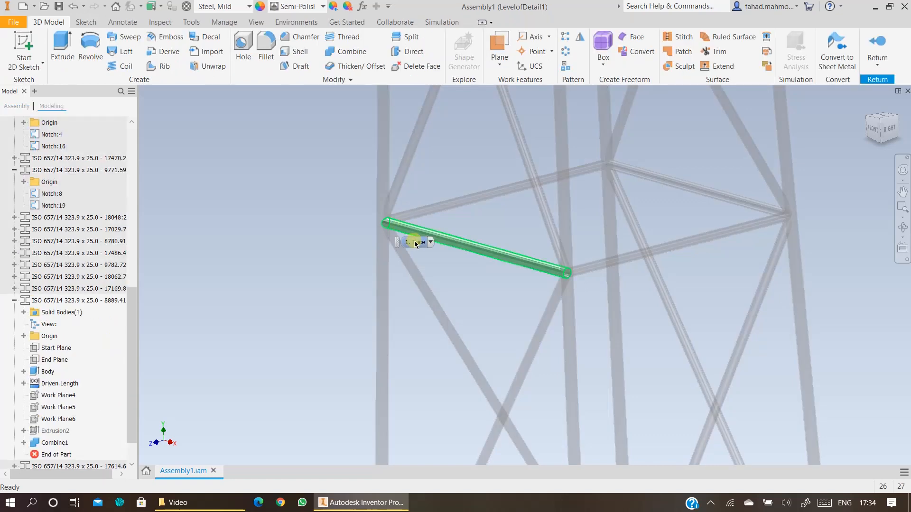
Examine both ends of the horizontal brace open for editing, and return to the frame assembly.
scroll(792, 217, "down", 2)
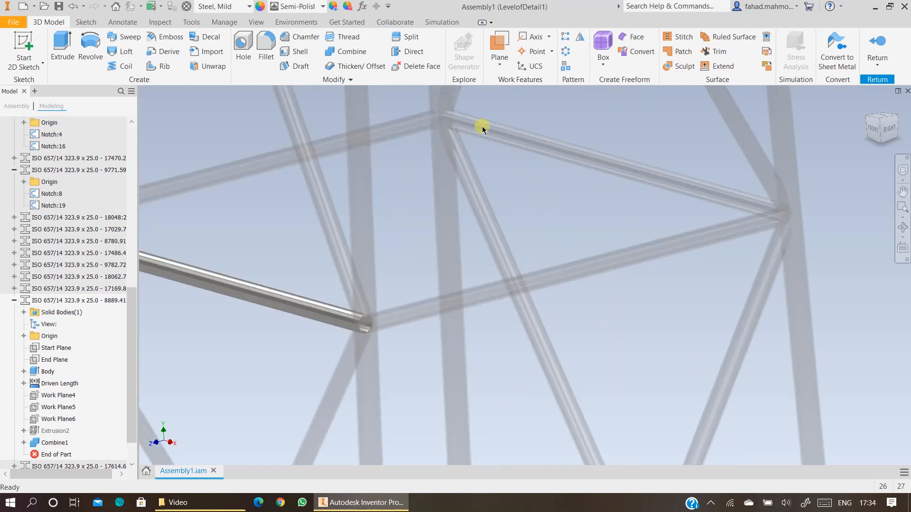
middle_click_drag(449, 123, 583, 169)
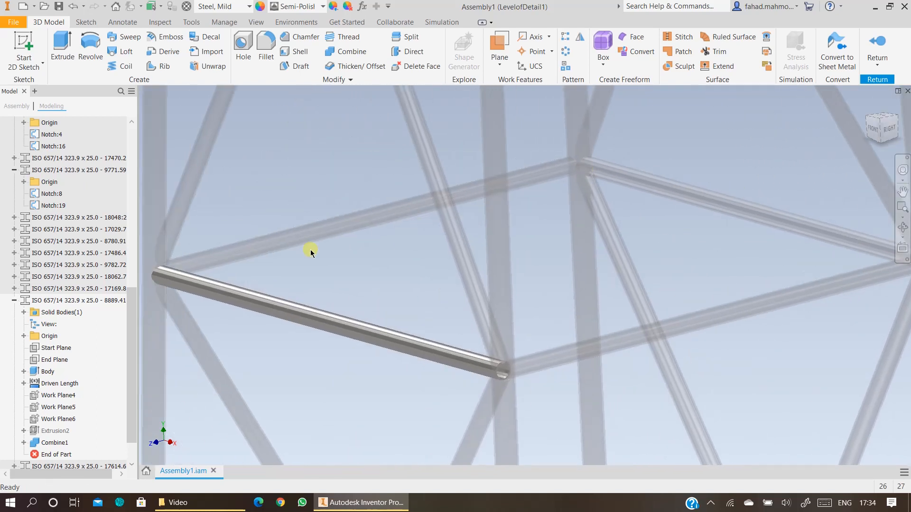
middle_click_drag(309, 248, 430, 236)
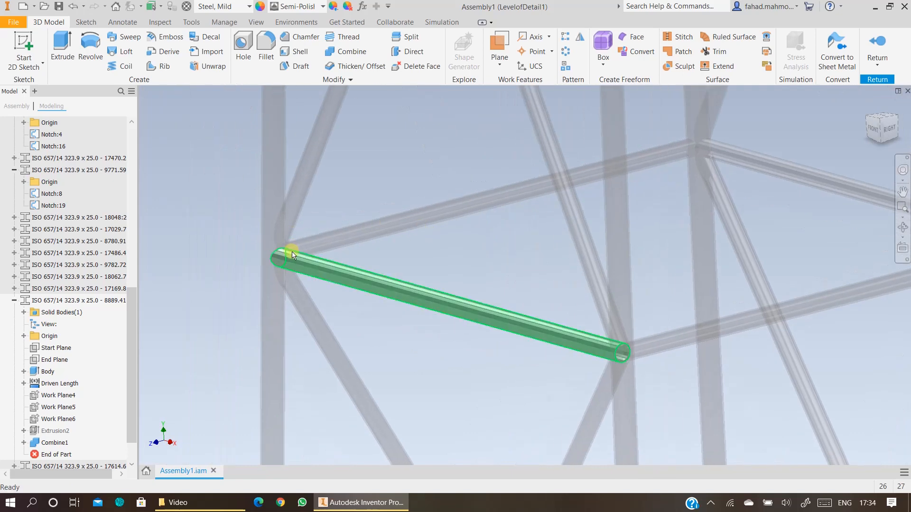
scroll(677, 389, "down", 3)
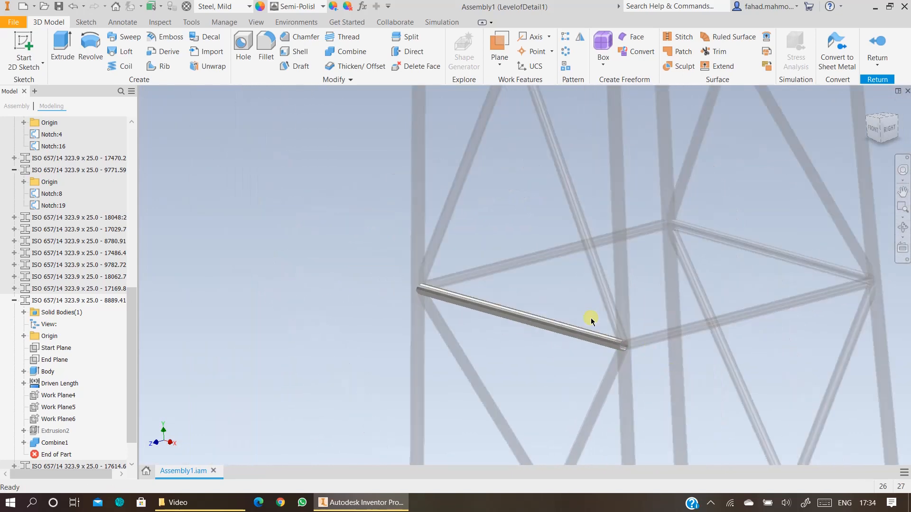
scroll(625, 344, "up", 4)
scroll(628, 351, "down", 3)
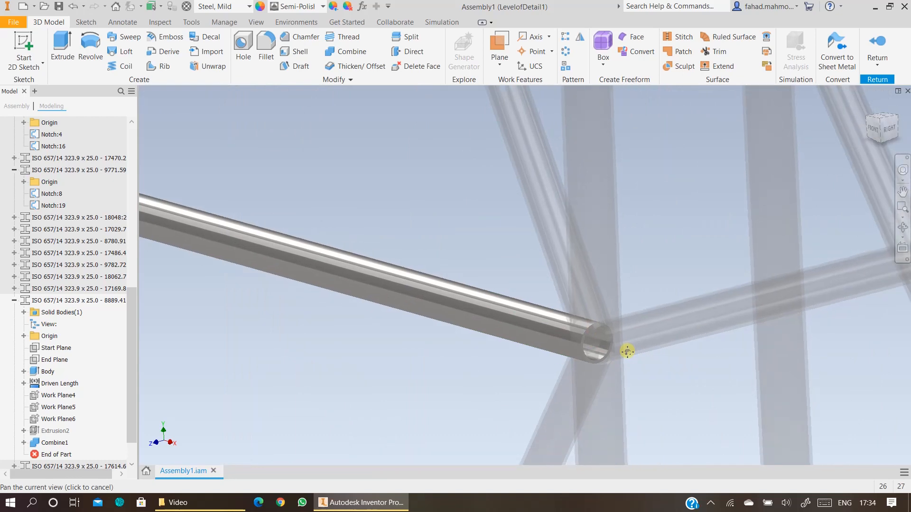
middle_click_drag(628, 350, 533, 256)
scroll(532, 256, "down", 5)
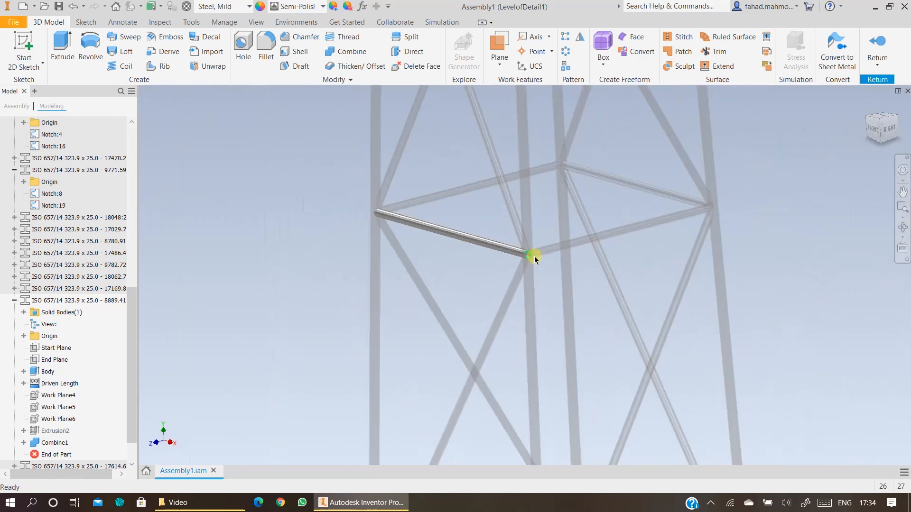
scroll(534, 258, "up", 3)
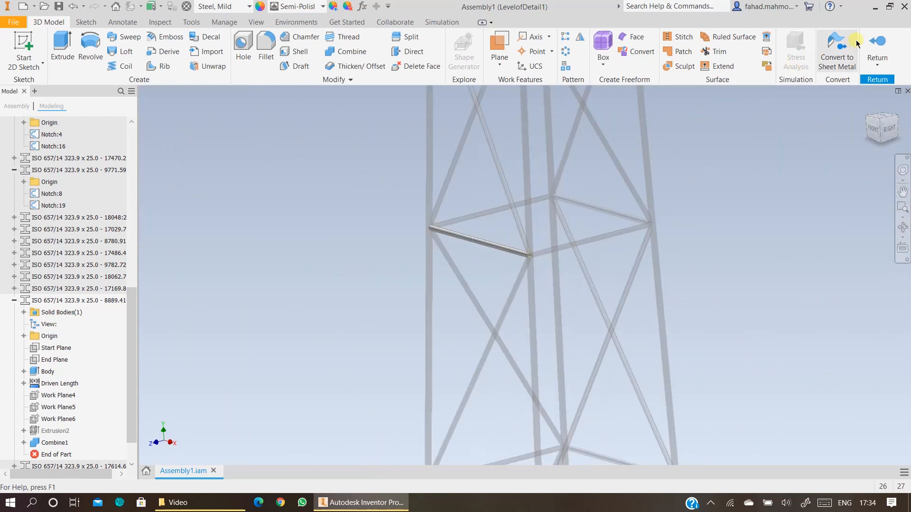
left_click(871, 42)
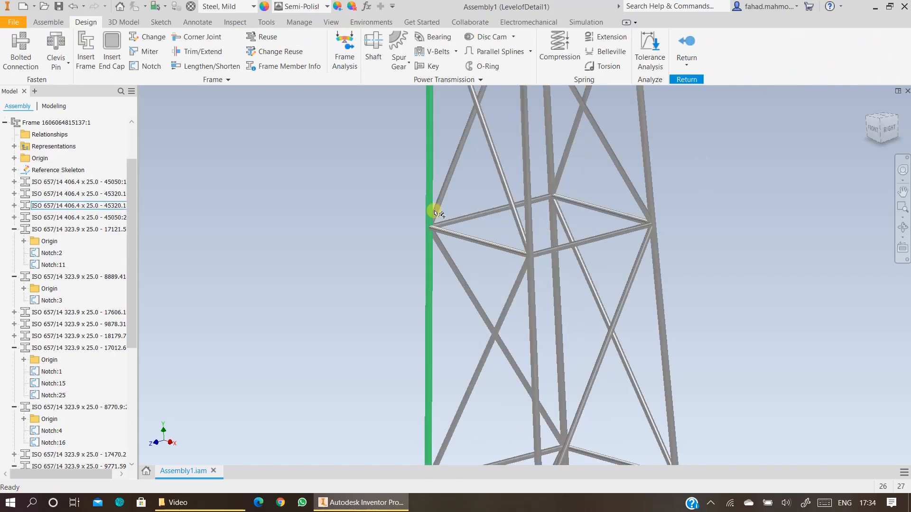
Start a Notch and select the two diagonal and two horizontal braces meeting the front leg at the upper horizontal ring.
key("F2")
left_click_drag(399, 221, 311, 264)
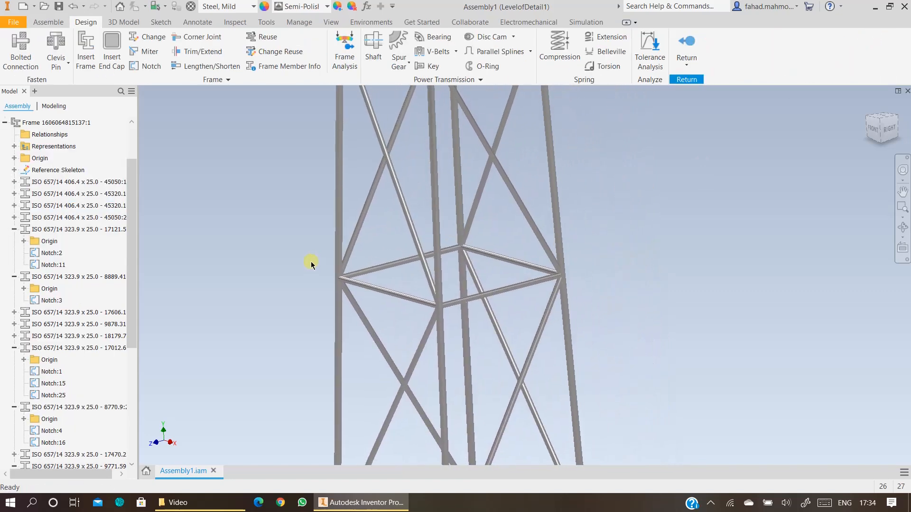
left_click(152, 65)
left_click(422, 249)
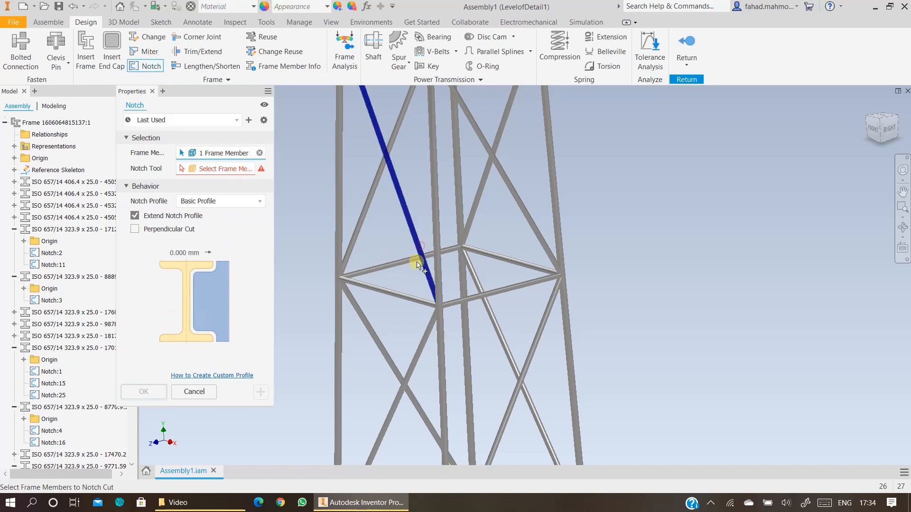
left_click(411, 301)
left_click(416, 343)
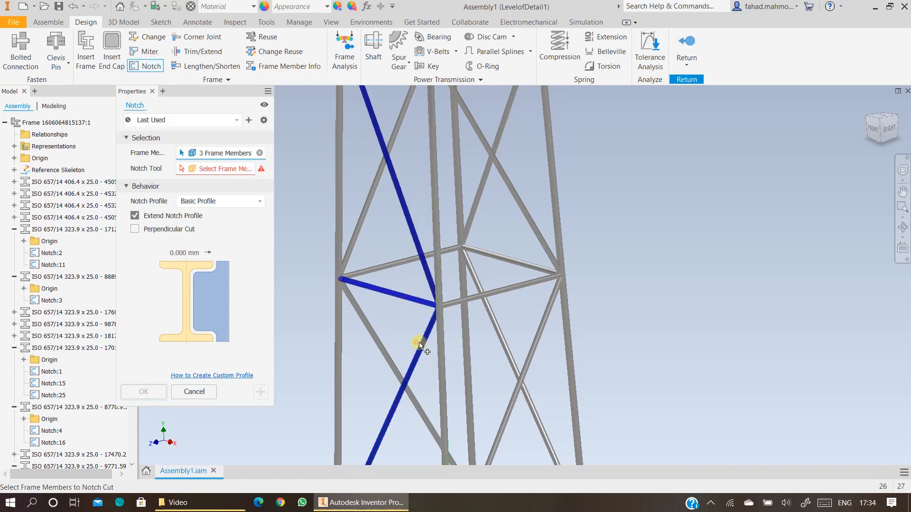
left_click(467, 302)
Add the two horizontal braces of the lower ring and the two right-hand diagonals meeting the front leg there to the members to notch.
scroll(481, 348, "down", 4)
middle_click_drag(477, 346, 475, 280)
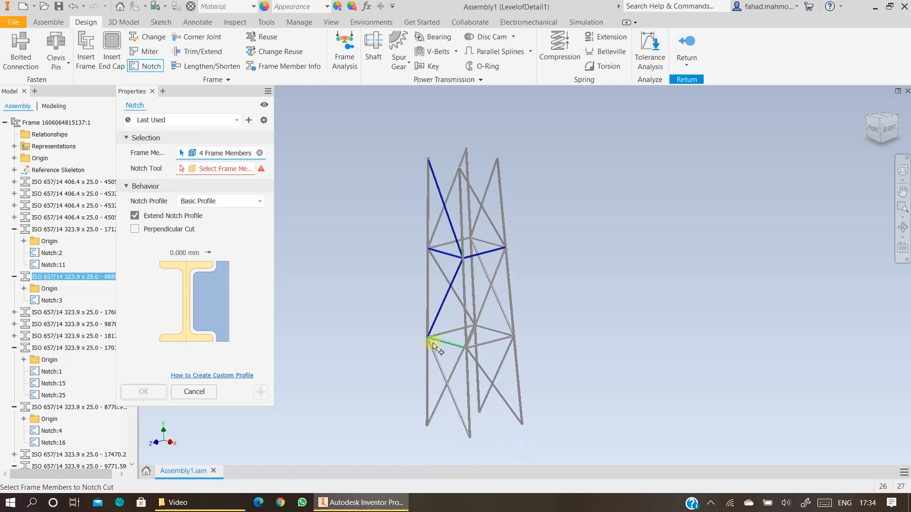
scroll(433, 346, "up", 3)
left_click(459, 342)
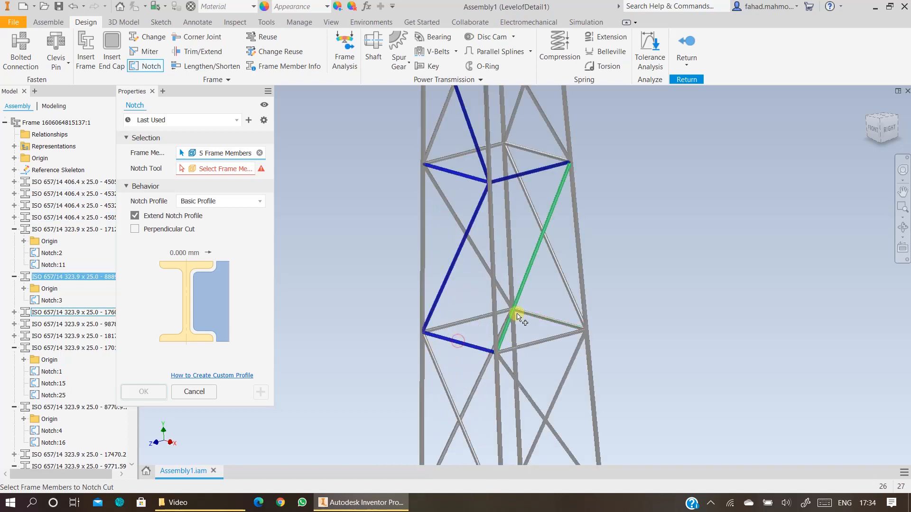
left_click(515, 313)
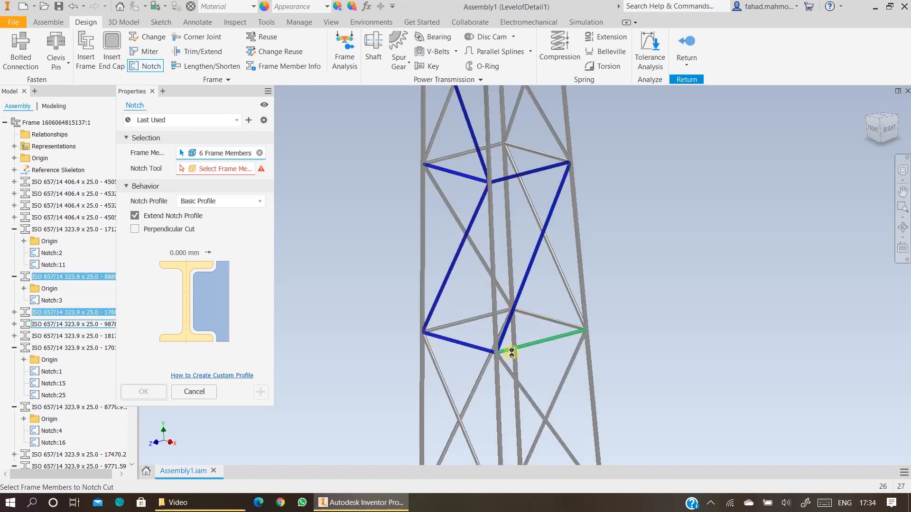
left_click(512, 352)
left_click(508, 365)
Add the diagonal brace reaching the front leg's base and the one reaching its top to the members to notch.
scroll(506, 363, "down", 5)
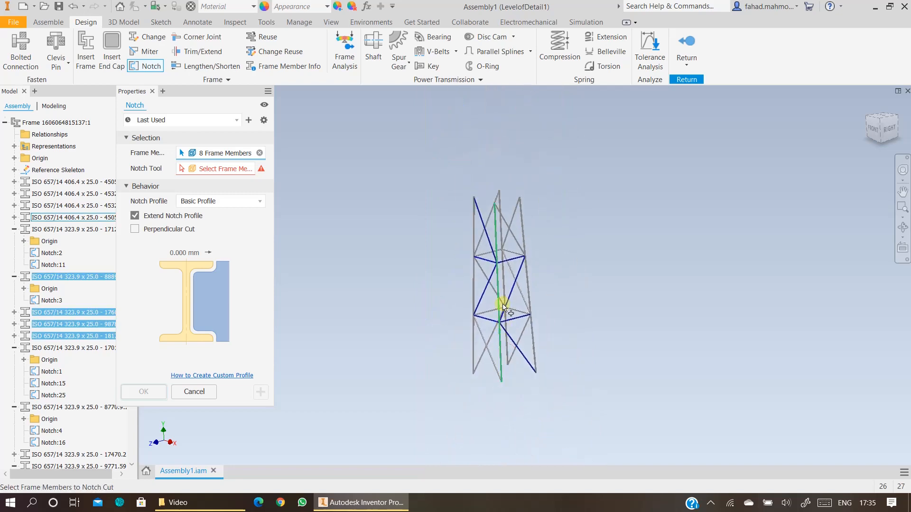
scroll(503, 307, "up", 3)
left_click(476, 399)
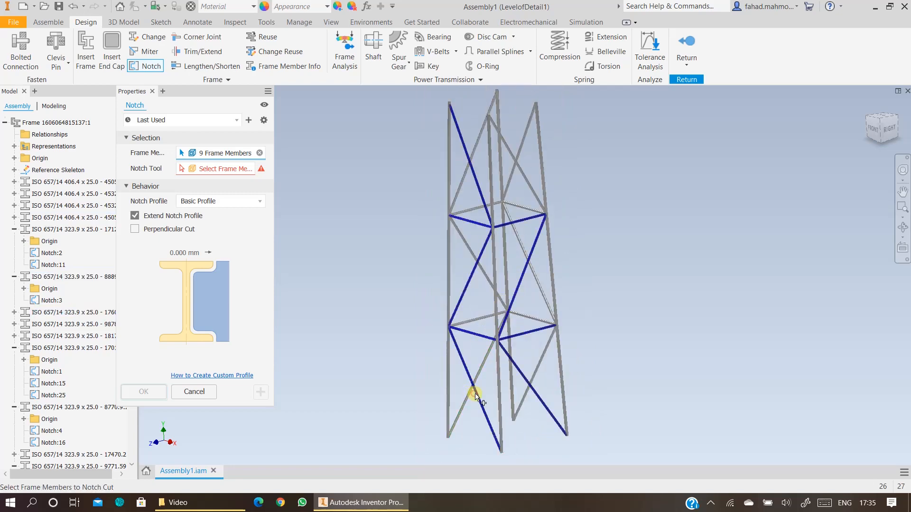
scroll(497, 135, "up", 3)
scroll(491, 123, "up", 5)
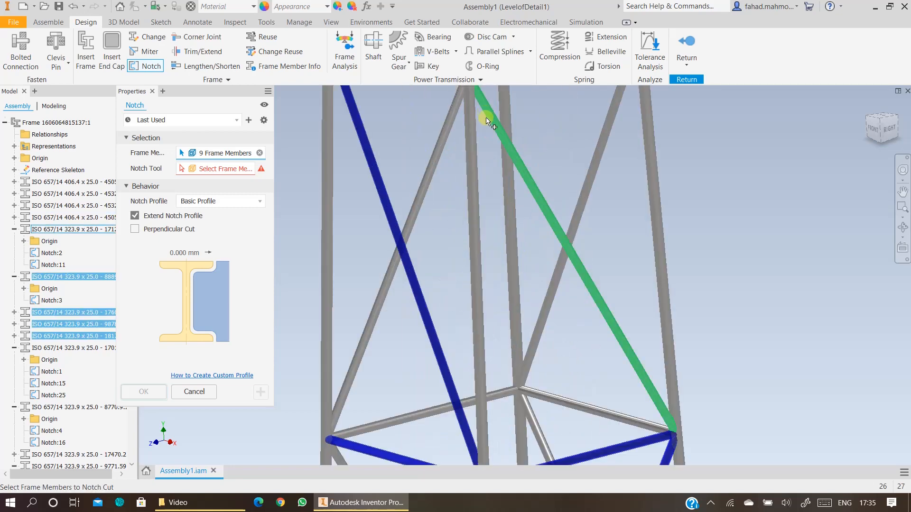
scroll(475, 192, "up", 2)
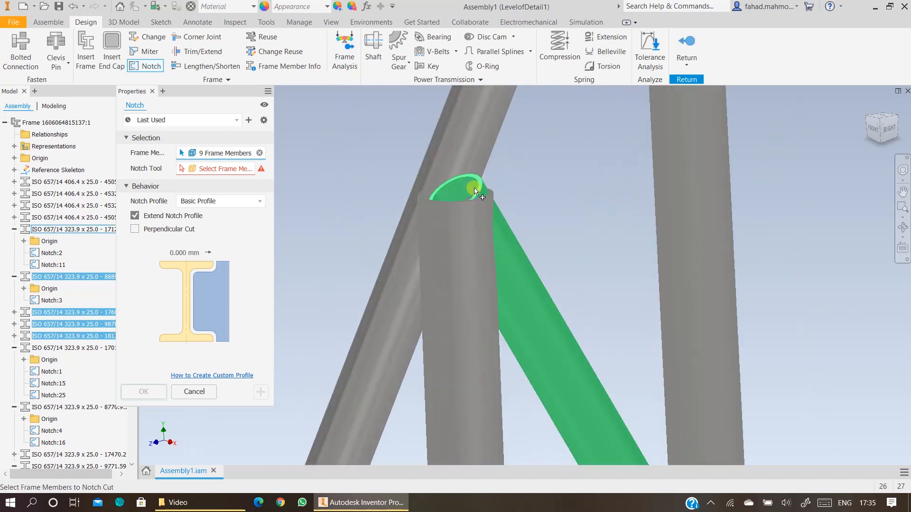
left_click(504, 239)
Use the front leg as the notch tool and apply the Basic Profile notch to the ten selected braces.
scroll(506, 241, "down", 5)
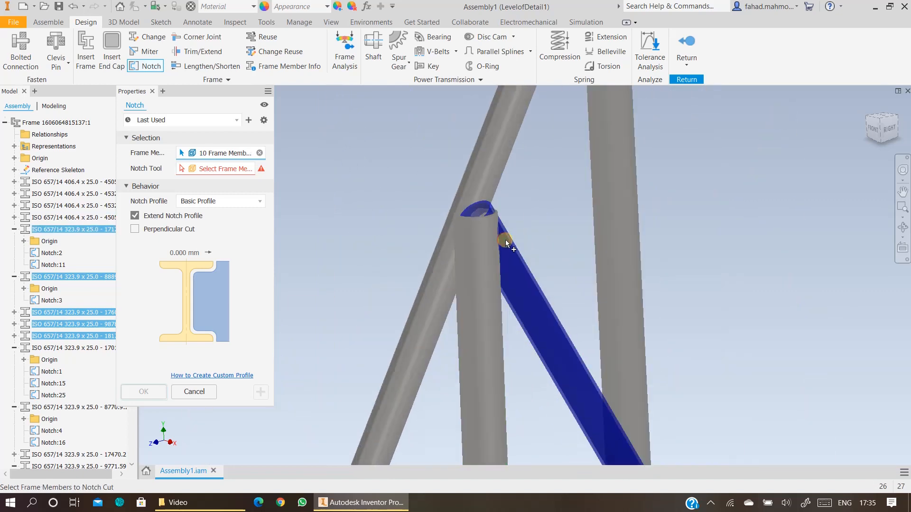
middle_click_drag(505, 241, 498, 196)
scroll(498, 196, "down", 5)
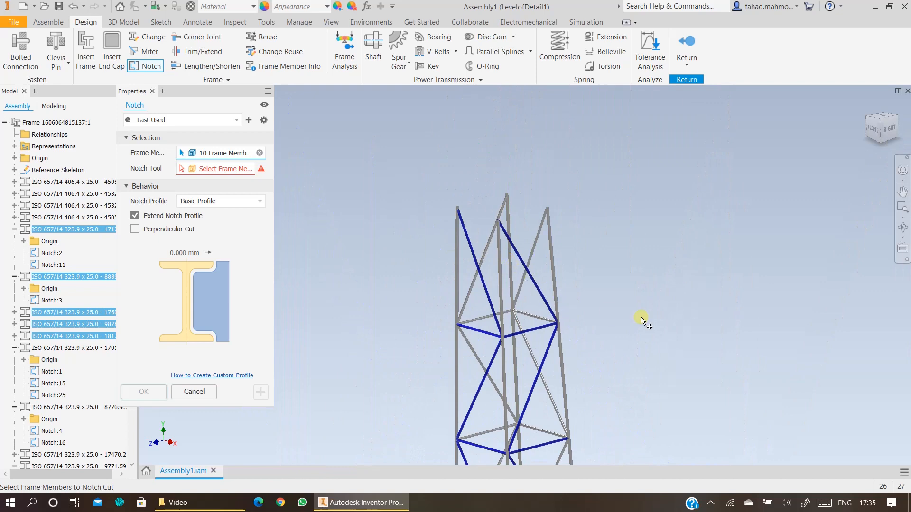
middle_click_drag(642, 321, 620, 266)
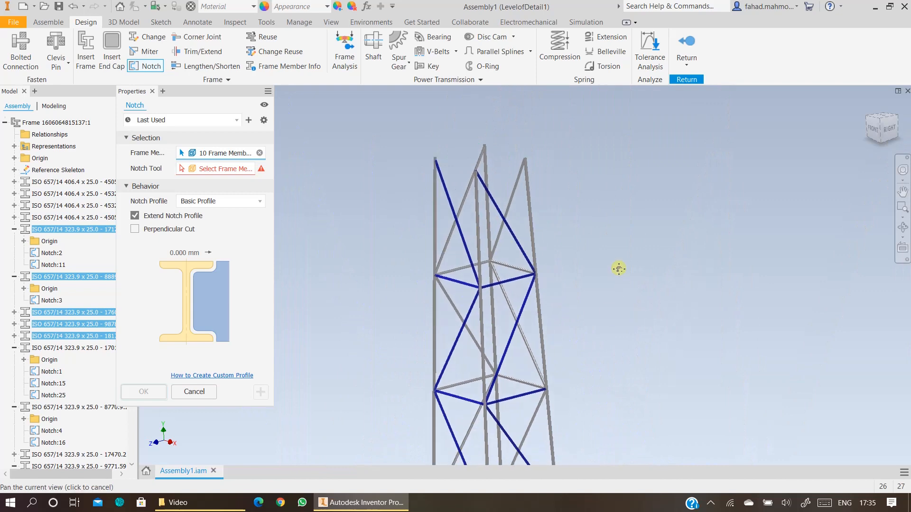
left_click(209, 171)
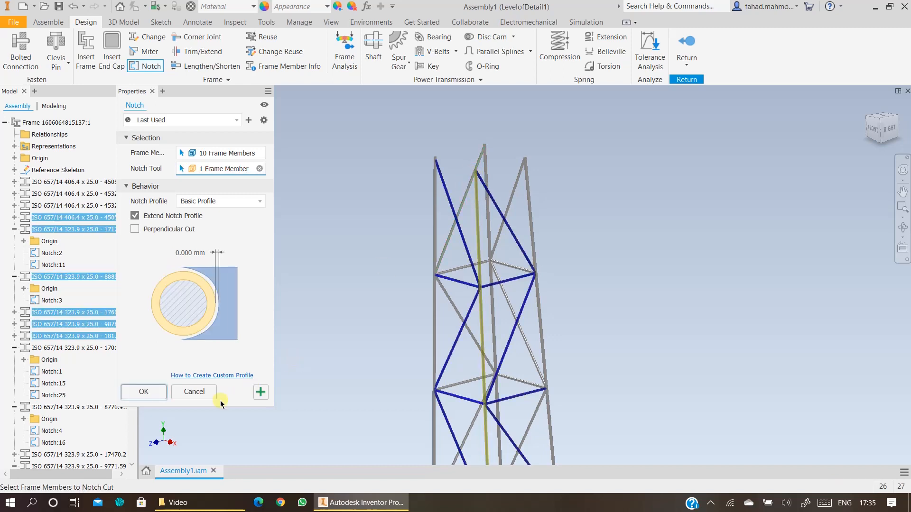
left_click(144, 393)
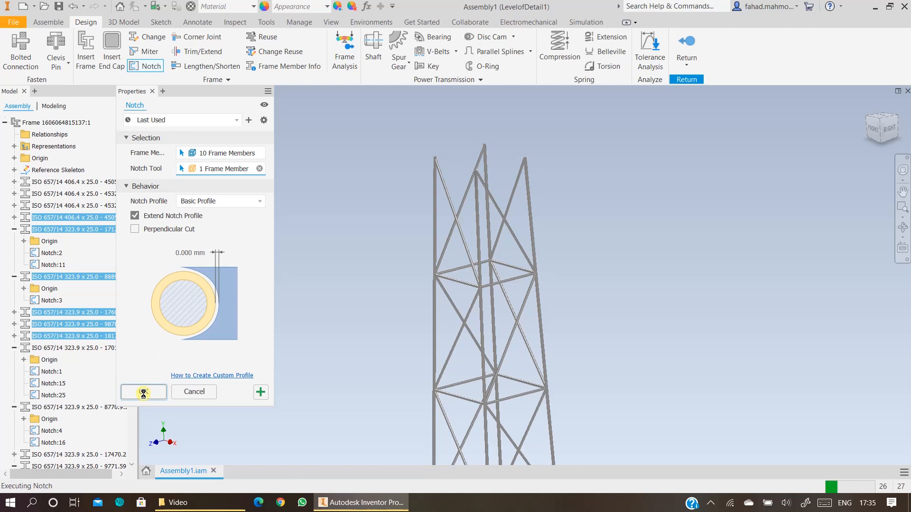
Inspect the front leg's joints and open the middle-left diagonal brace for editing to examine its notched upper end.
scroll(475, 184, "down", 5)
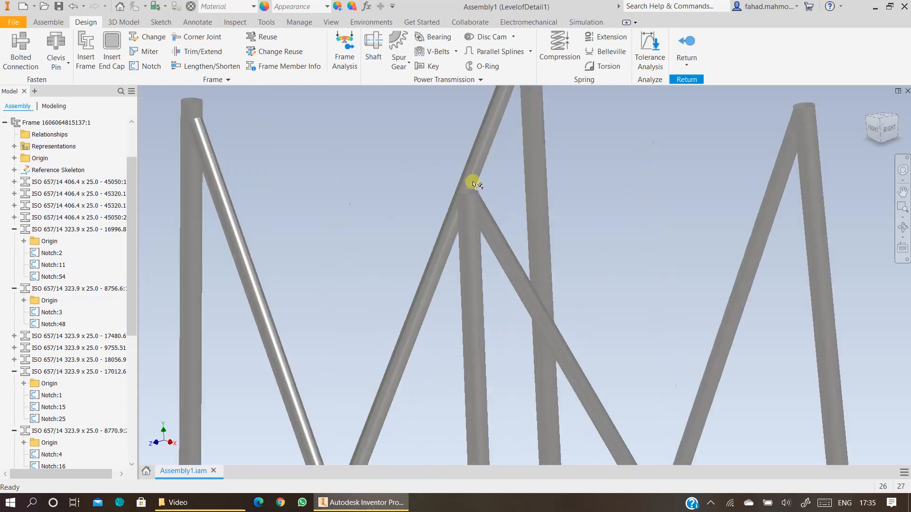
scroll(475, 185, "down", 4)
scroll(500, 232, "up", 8)
middle_click_drag(587, 310, 576, 169)
middle_click_drag(610, 315, 681, 305)
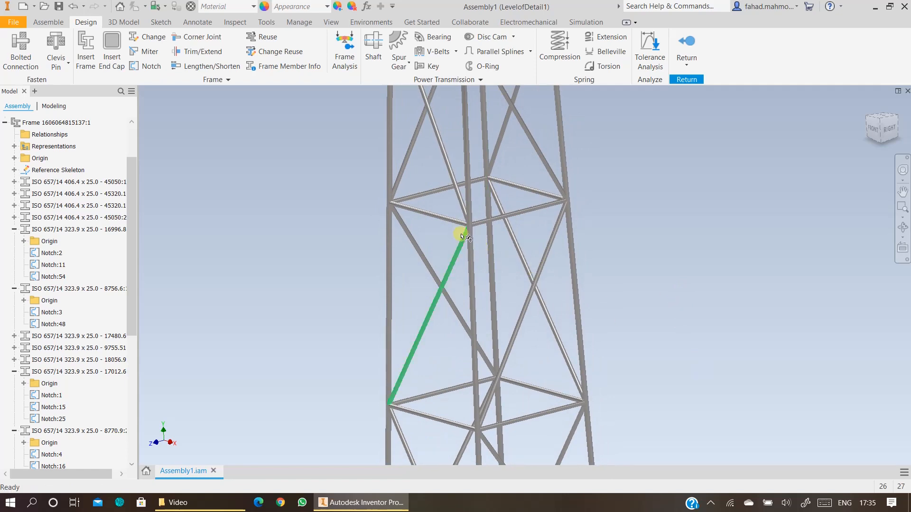
scroll(461, 235, "down", 3)
double_click(475, 230)
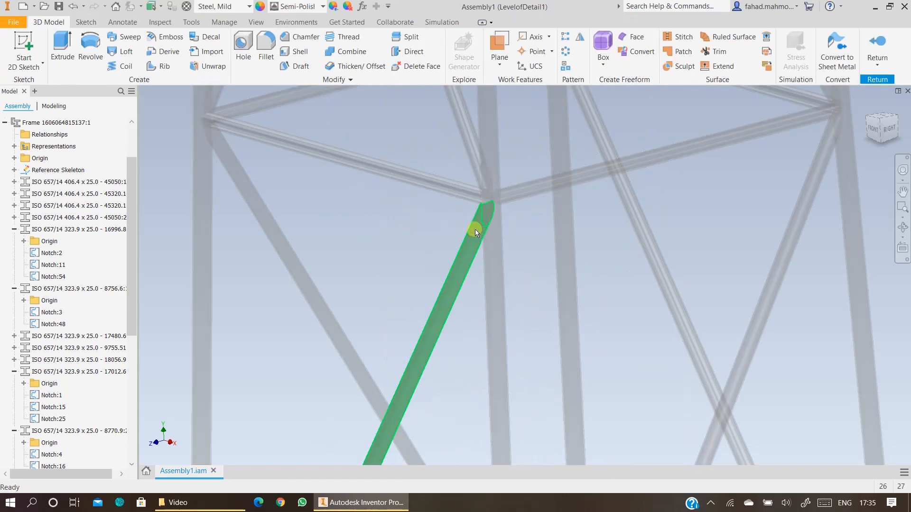
scroll(480, 222, "down", 4)
middle_click_drag(483, 213, 459, 315)
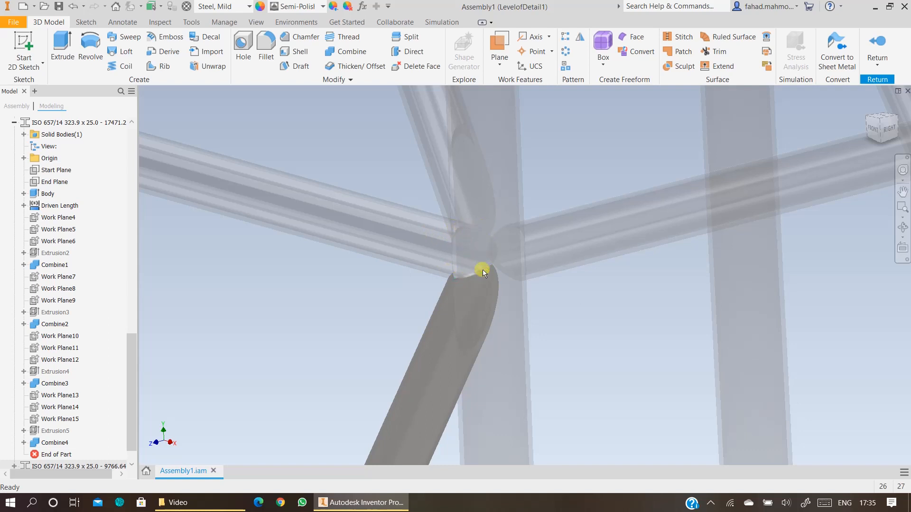
scroll(486, 266, "up", 10)
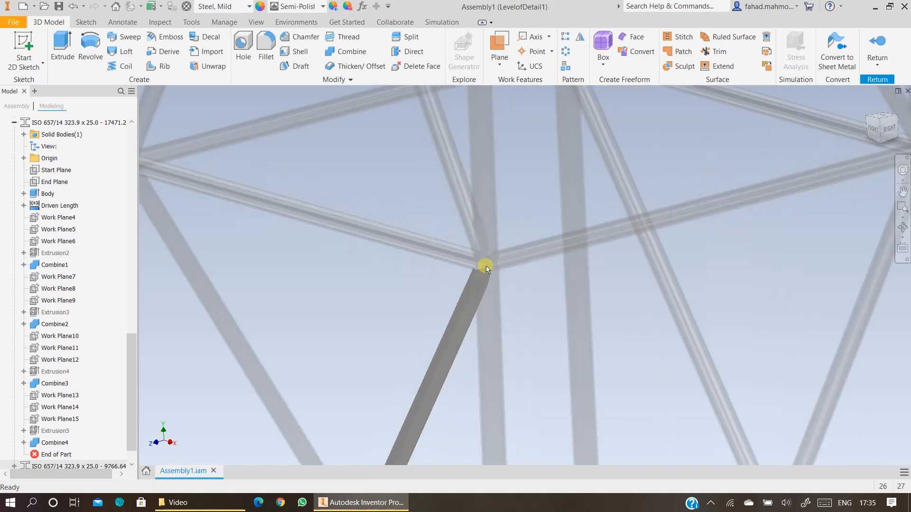
Examine how the brace ends overlap at the front leg's lower ring joint, and return to the frame assembly.
scroll(528, 396, "down", 5)
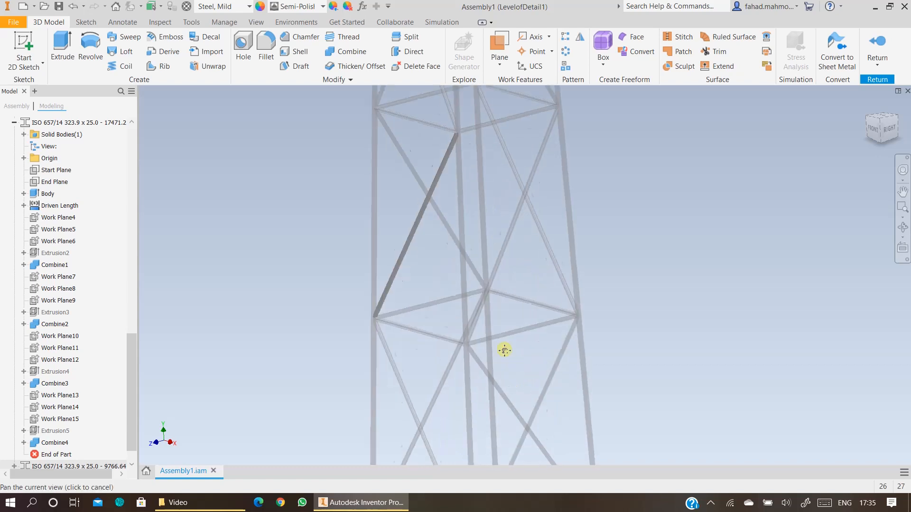
scroll(461, 258, "down", 4)
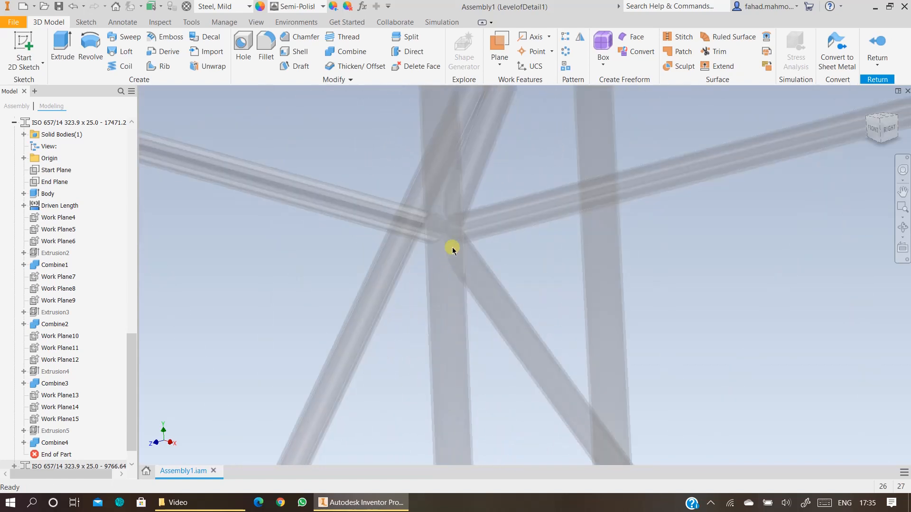
scroll(451, 246, "down", 6)
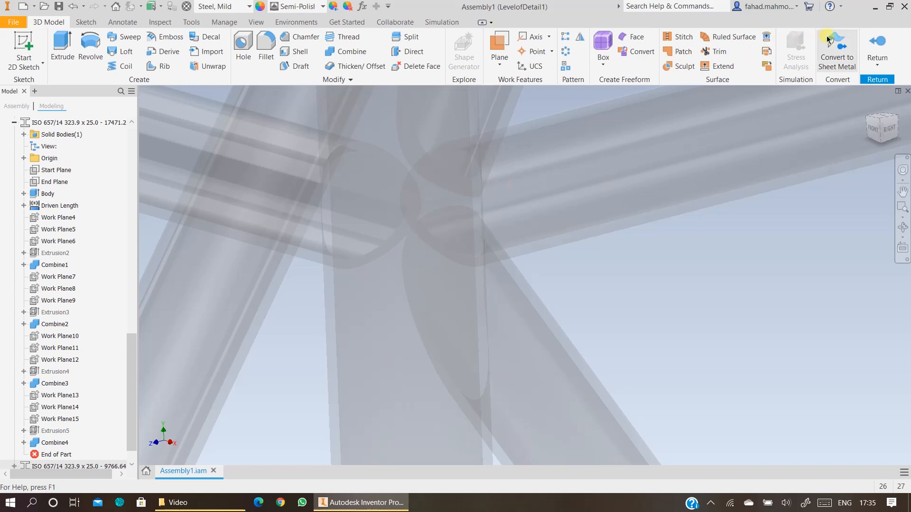
left_click(877, 44)
Notch the upper and lower diagonal braces with the Basic Profile, using the right-hand horizontal ring brace at the front leg as the notch tool.
scroll(757, 213, "up", 5)
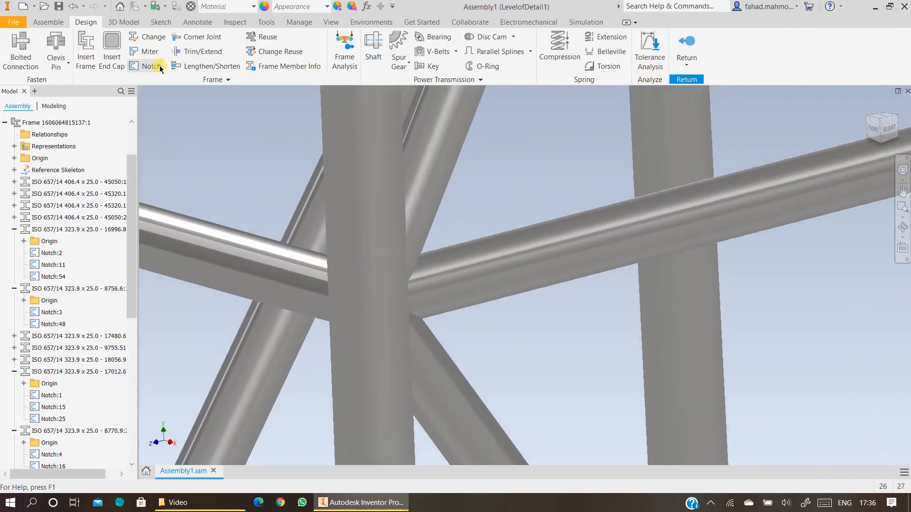
left_click(426, 194)
left_click(421, 340)
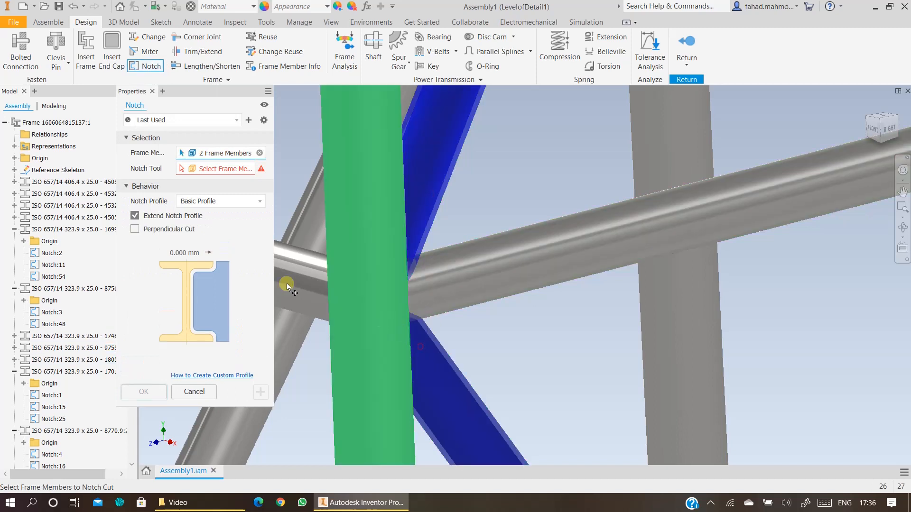
left_click(215, 168)
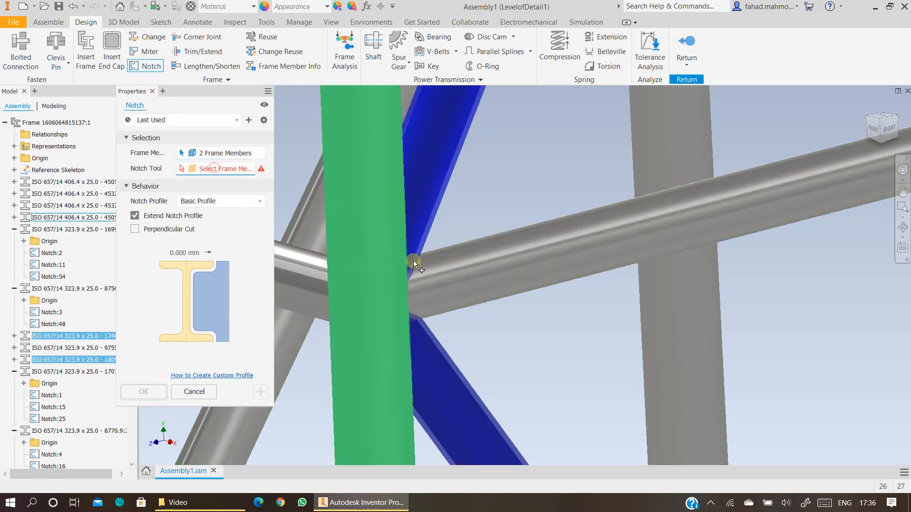
left_click(446, 276)
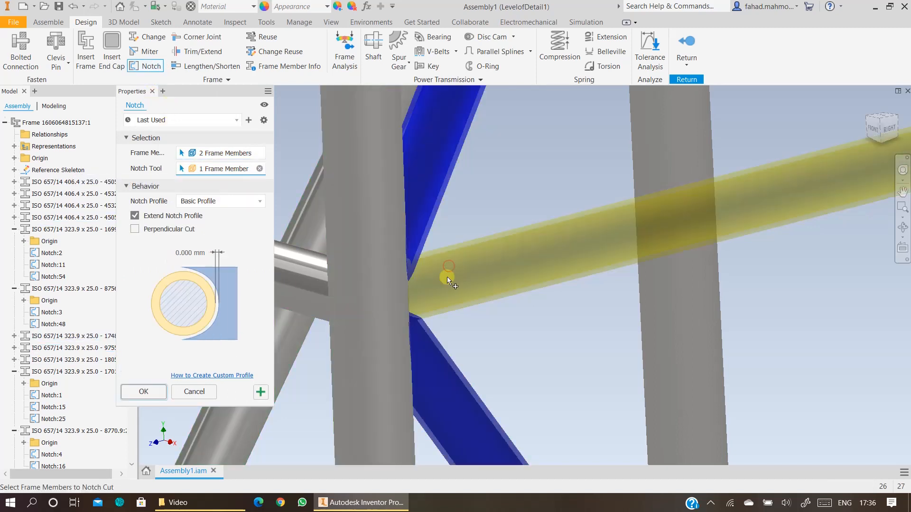
left_click(133, 393)
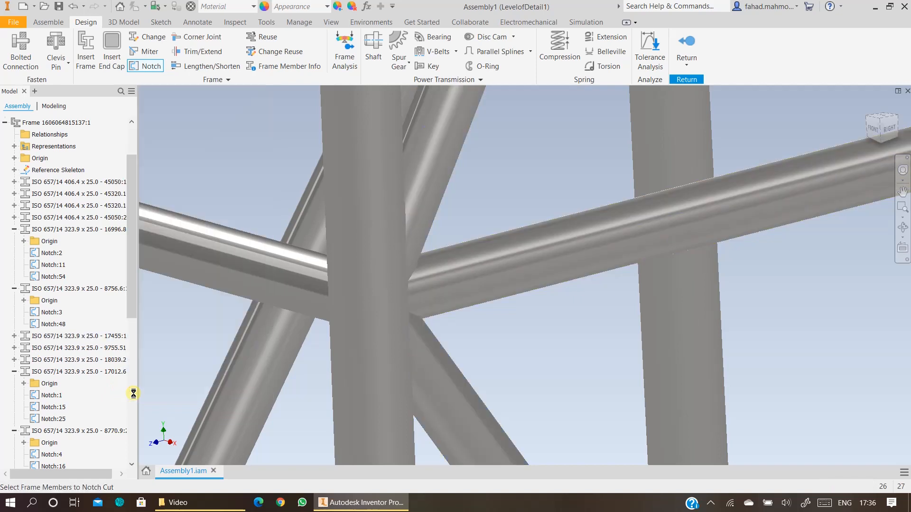
Examine the front leg's base where the diagonal brace meets it, and the tower as a whole.
scroll(429, 308, "down", 8)
scroll(500, 362, "down", 2)
middle_click_drag(500, 362, 487, 276)
scroll(453, 349, "up", 6)
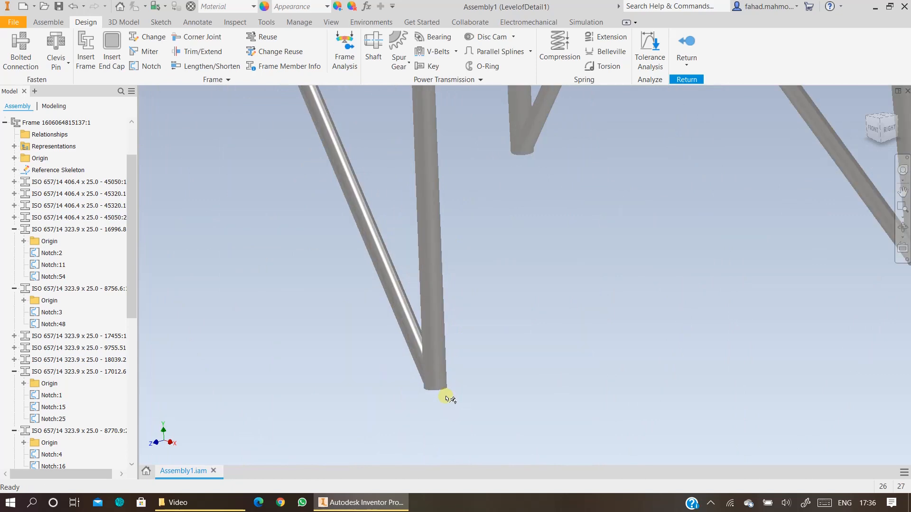
scroll(491, 363, "down", 5)
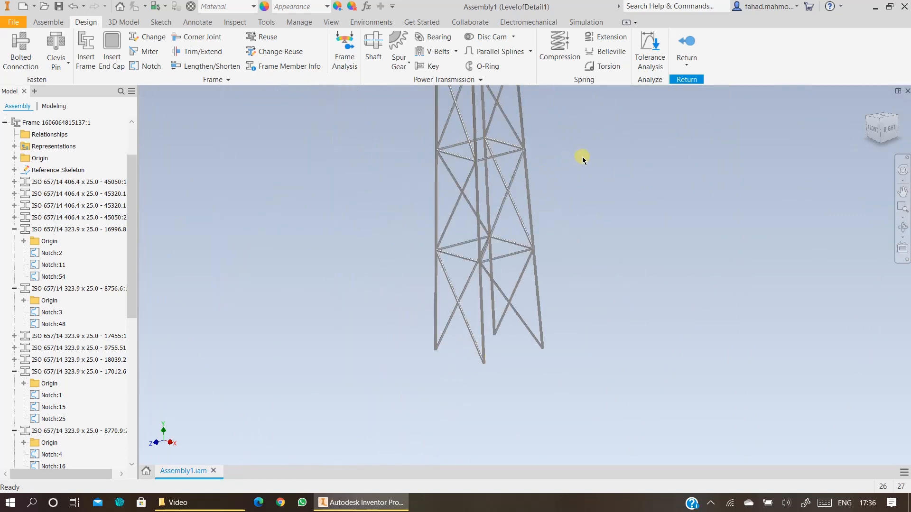
middle_click_drag(582, 154, 555, 221)
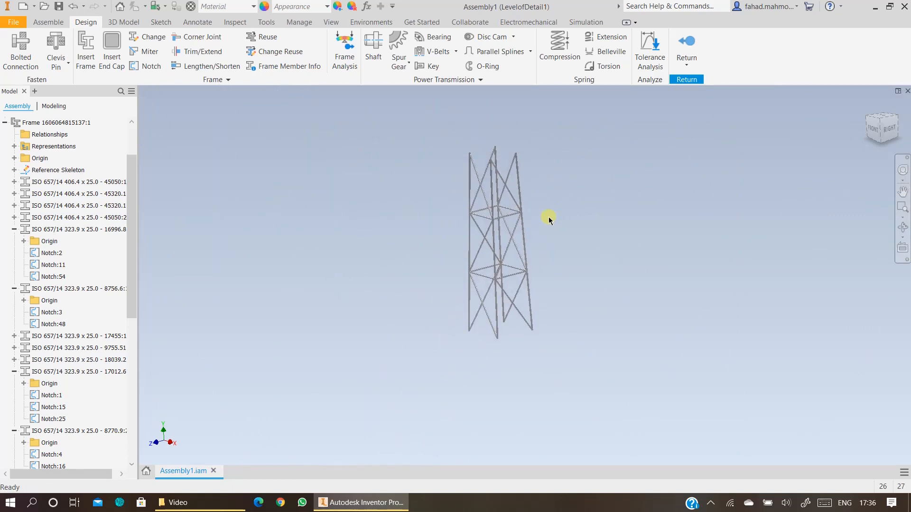
Examine the leg tops from the right side, comparing the near legs' ends with those of the legs behind.
left_click(890, 135)
scroll(492, 118, "up", 6)
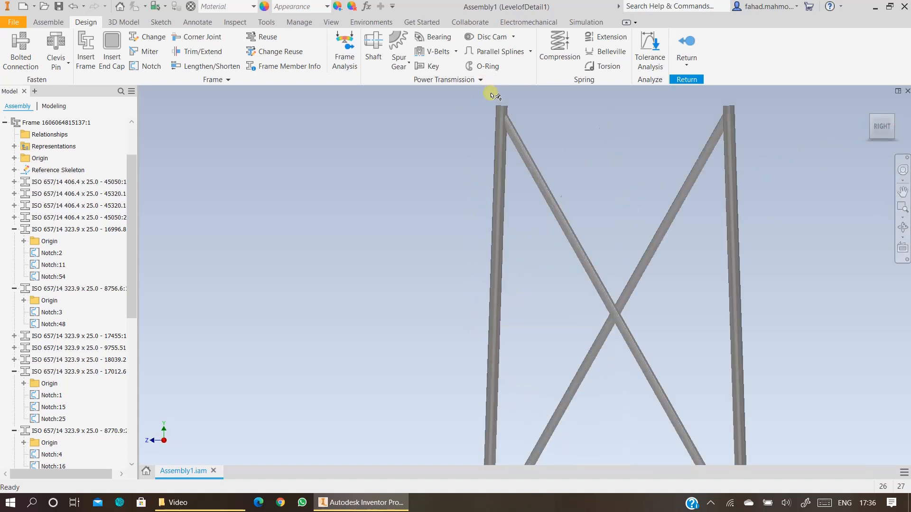
scroll(505, 108, "up", 4)
scroll(522, 125, "down", 8)
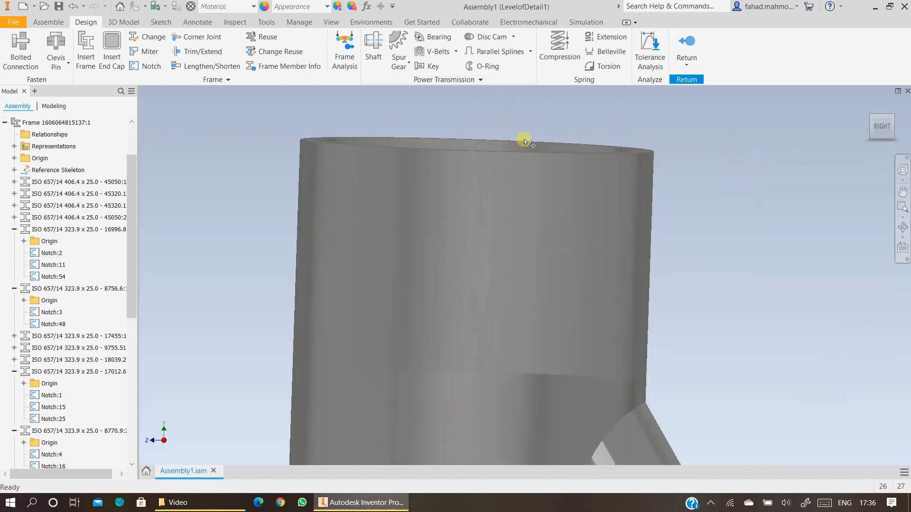
scroll(861, 181, "up", 6)
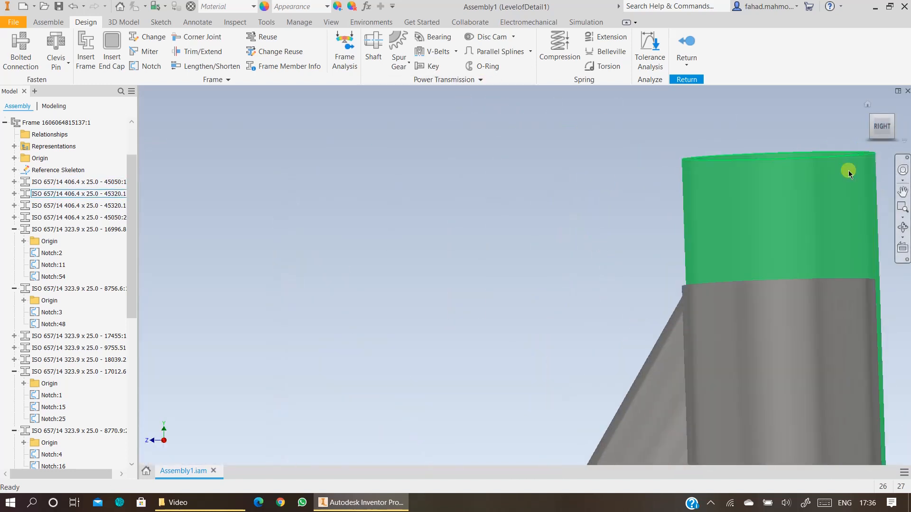
scroll(848, 170, "down", 4)
scroll(844, 209, "down", 7)
middle_click_drag(850, 282, 629, 209)
scroll(612, 348, "up", 6)
mouse_move(606, 319)
middle_mouse_down()
mouse_move(620, 297)
mouse_move(614, 321)
middle_mouse_up()
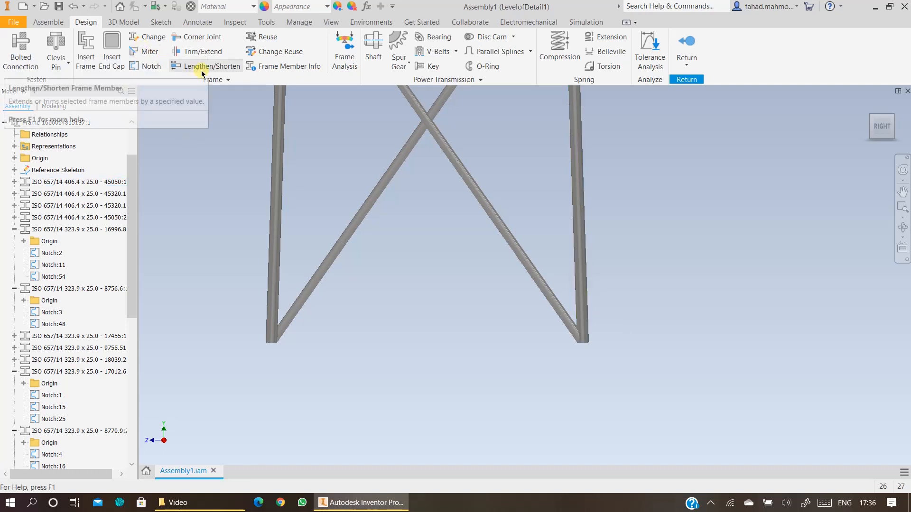
left_click(202, 70)
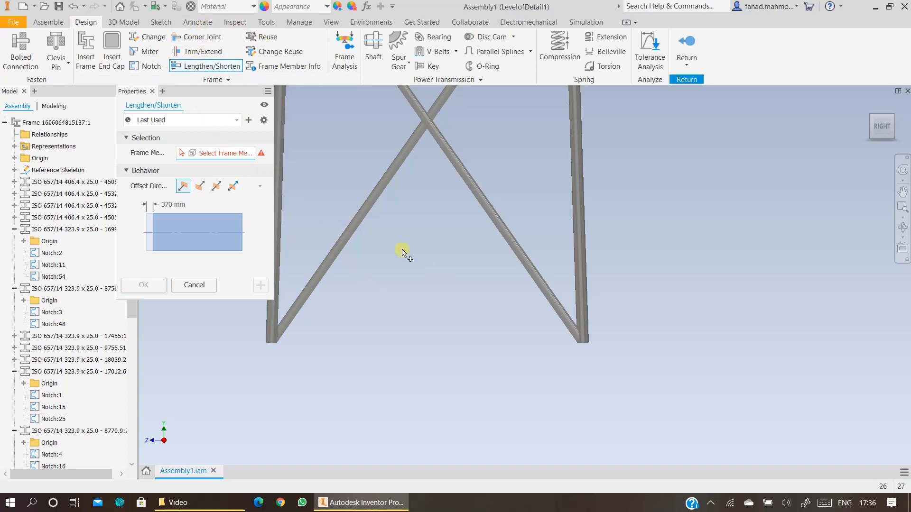
left_click(574, 251)
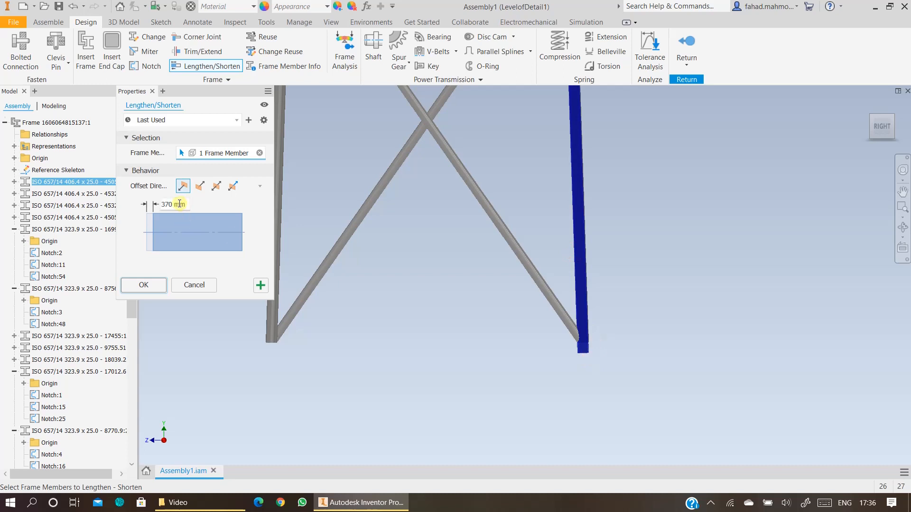
left_click_drag(173, 205, 140, 203)
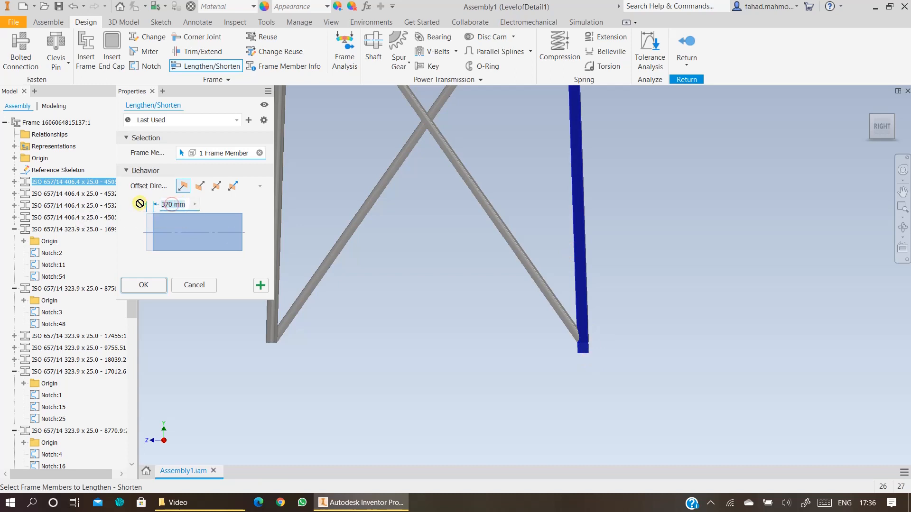
type("1m")
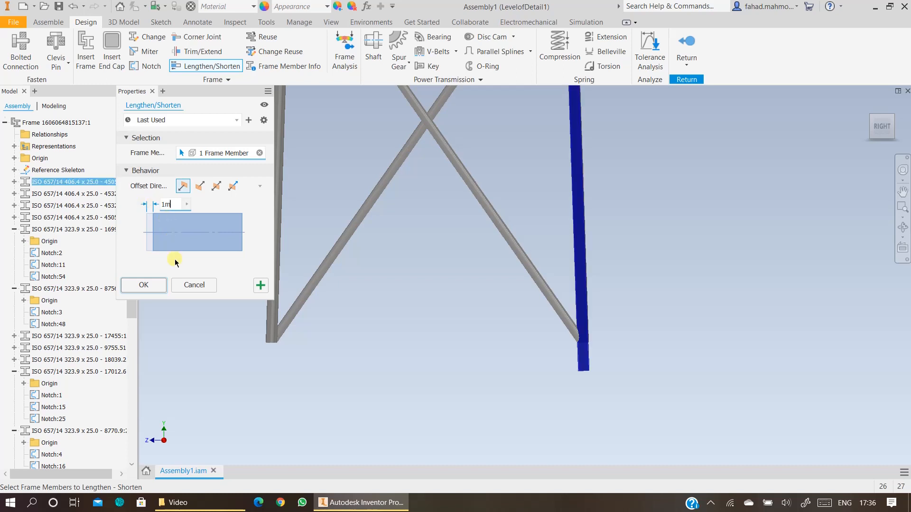
left_click(191, 285)
Examine the bottom ends of both near legs and how the lowest diagonals meet them in the right side view.
scroll(586, 353, "up", 5)
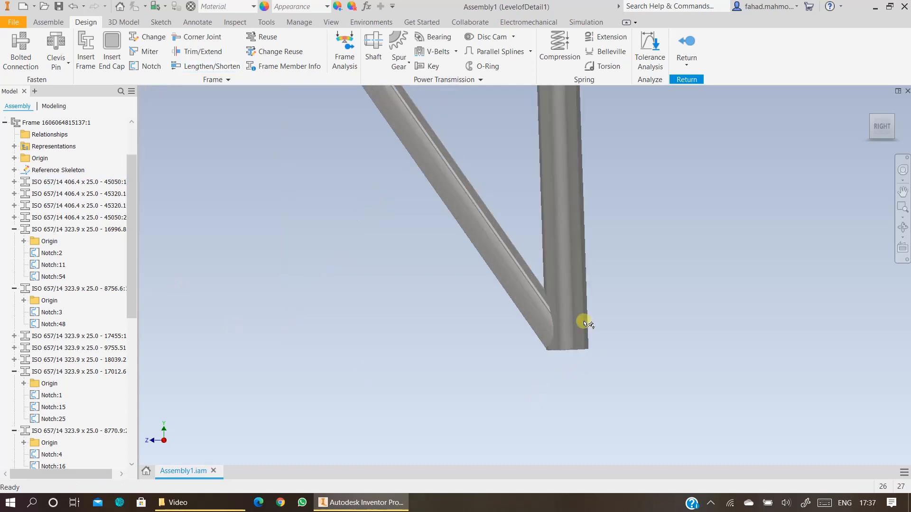
scroll(576, 365, "down", 8)
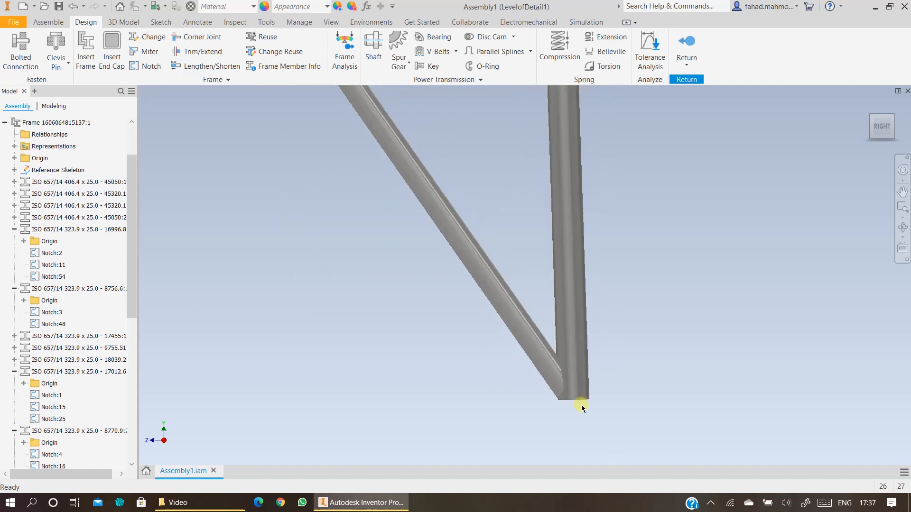
scroll(408, 387, "up", 6)
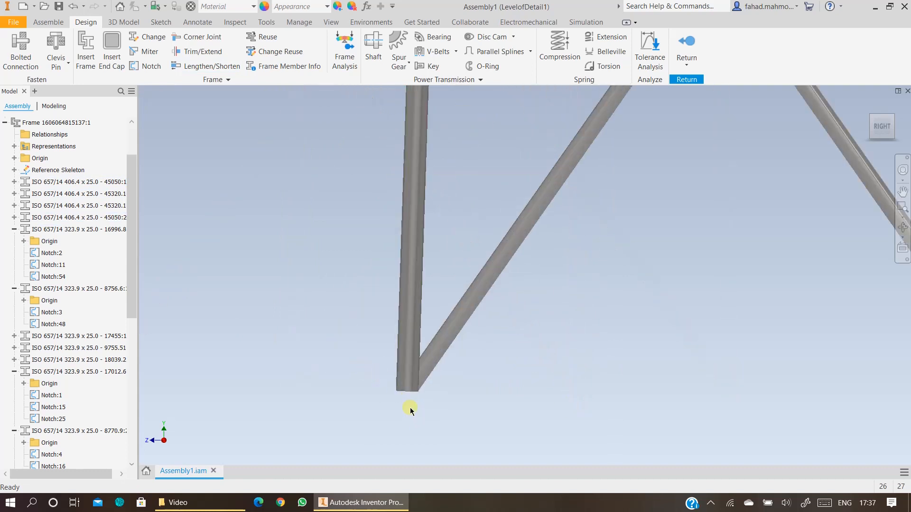
scroll(426, 371, "up", 3)
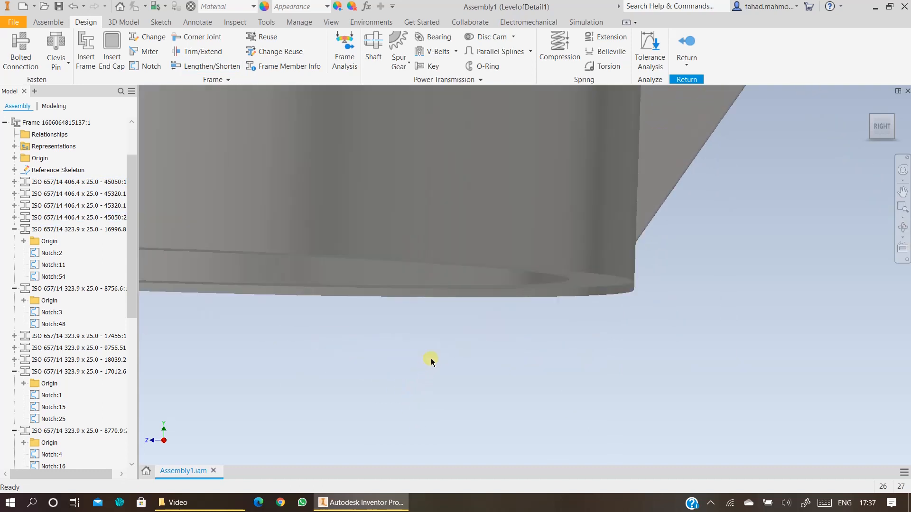
scroll(431, 359, "down", 5)
scroll(431, 359, "down", 6)
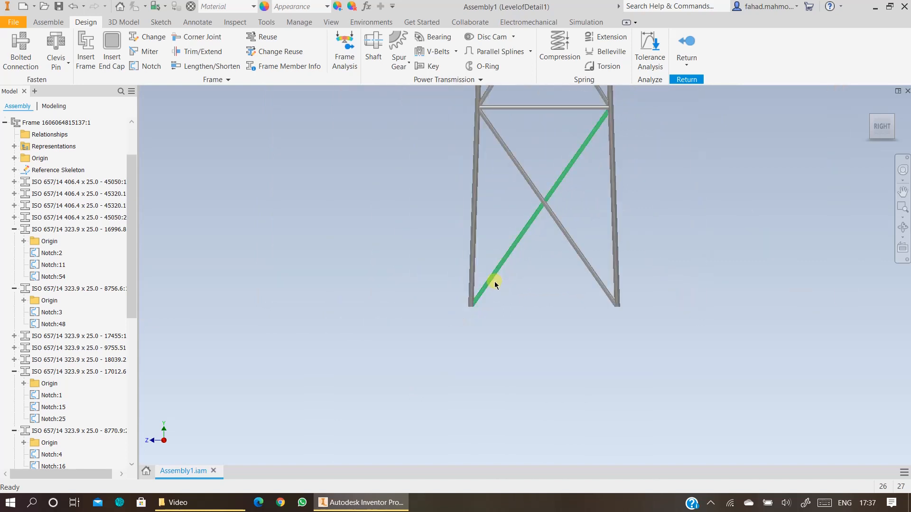
scroll(533, 249, "down", 5)
scroll(492, 240, "up", 3)
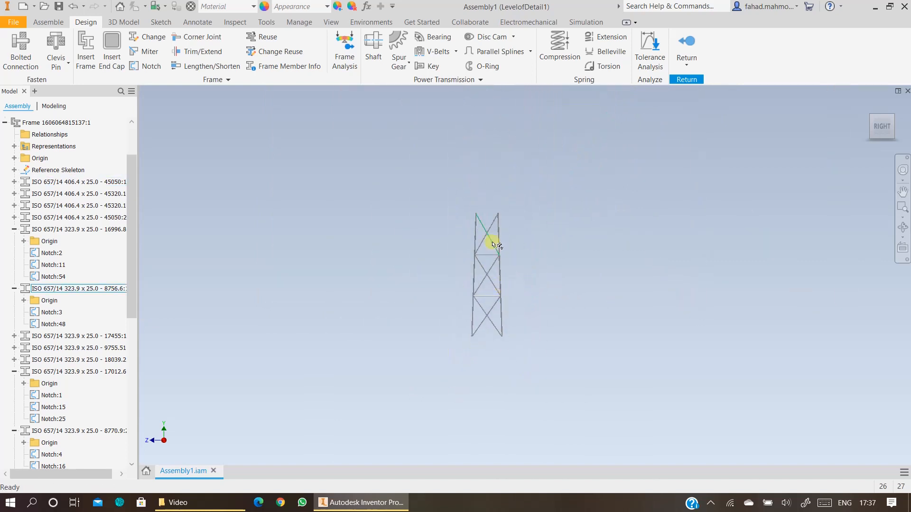
Compare the end positions of the four legs at an angle, and check both leg tops in the right side view.
left_click(902, 226)
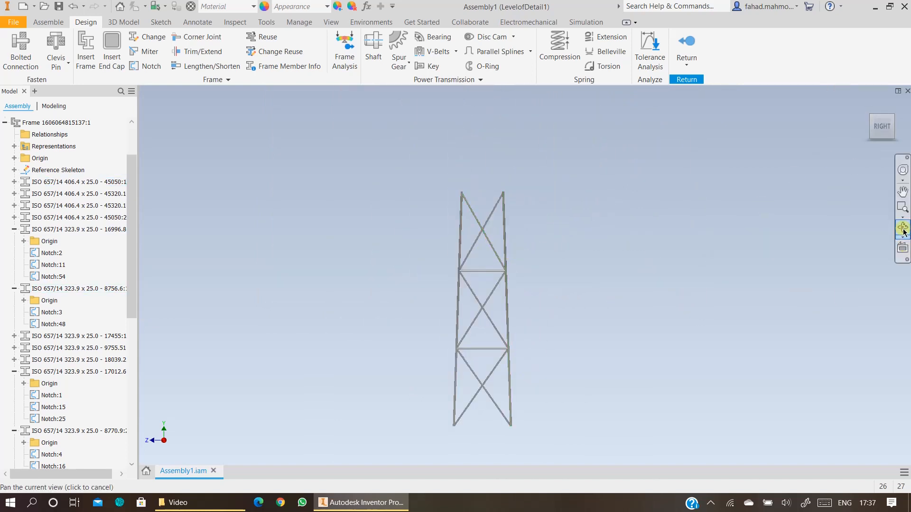
left_click_drag(543, 313, 573, 337)
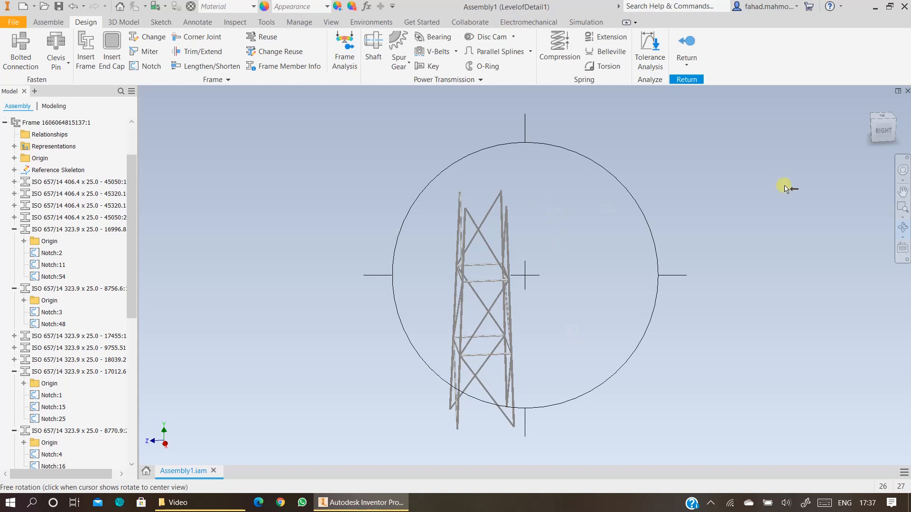
key("Escape")
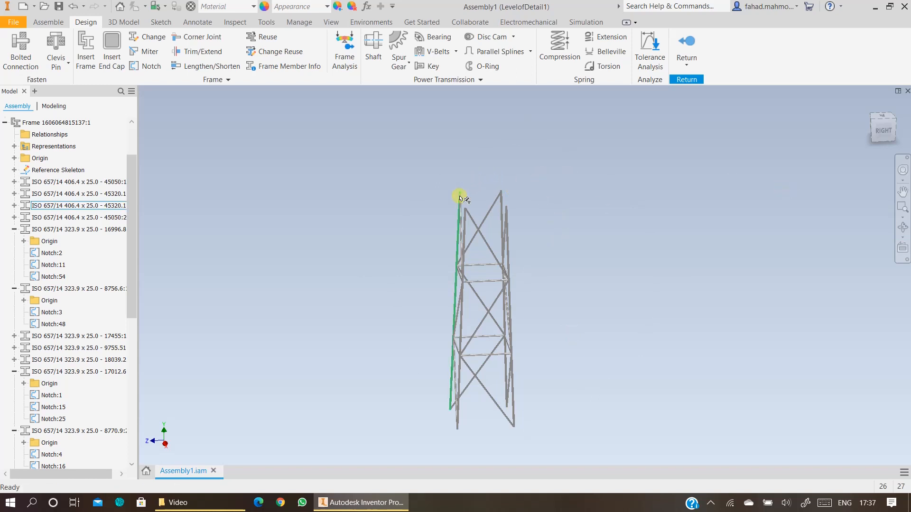
left_click(878, 129)
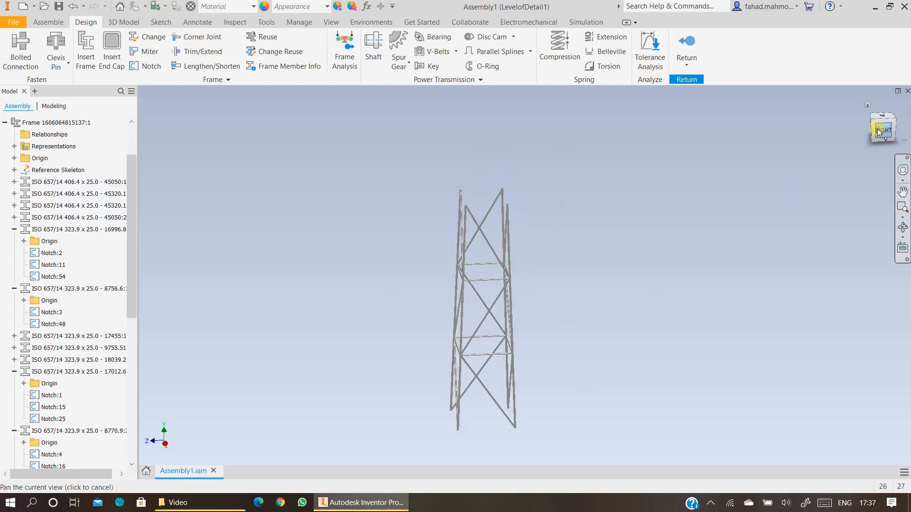
middle_click_drag(583, 109, 583, 166)
scroll(561, 143, "down", 3)
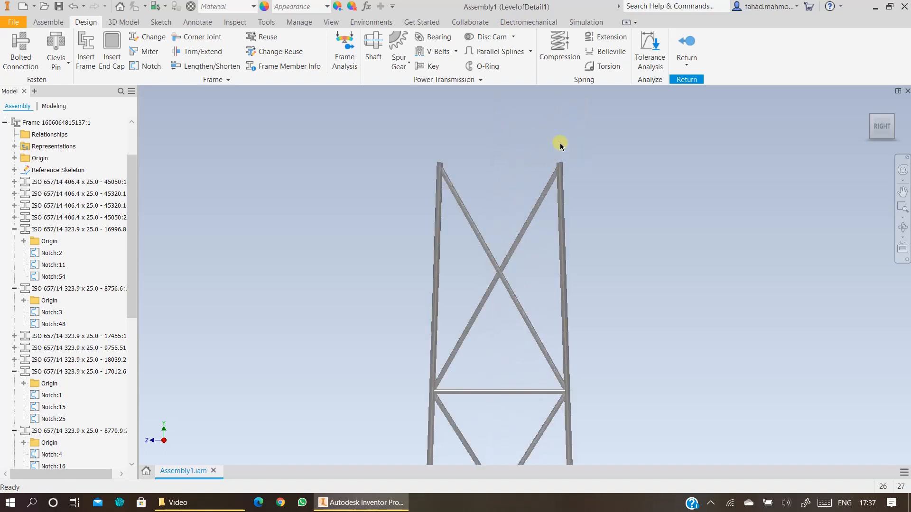
scroll(560, 145, "down", 8)
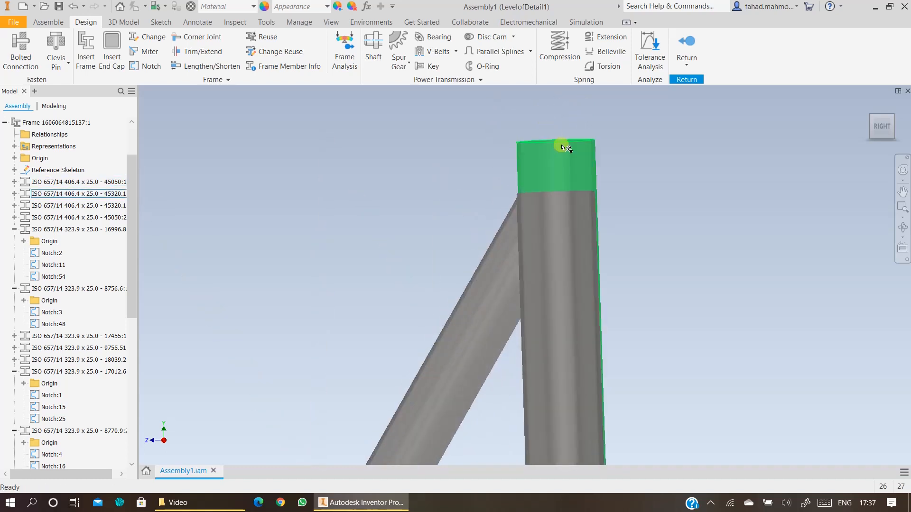
scroll(563, 147, "down", 3)
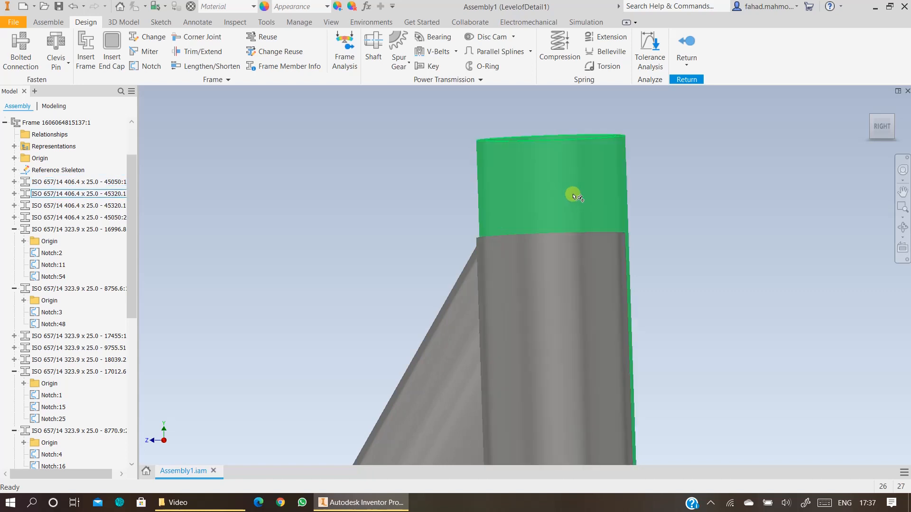
scroll(613, 211, "up", 3)
scroll(613, 211, "up", 5)
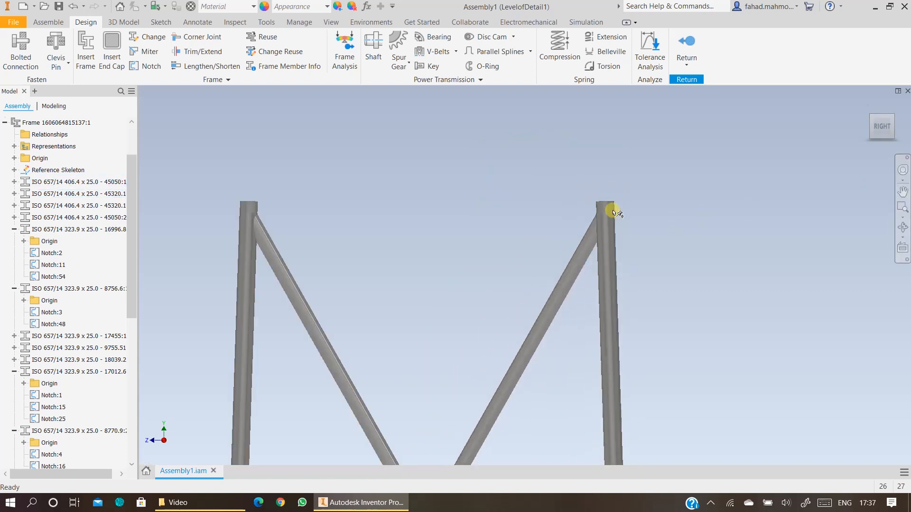
scroll(401, 211, "down", 5)
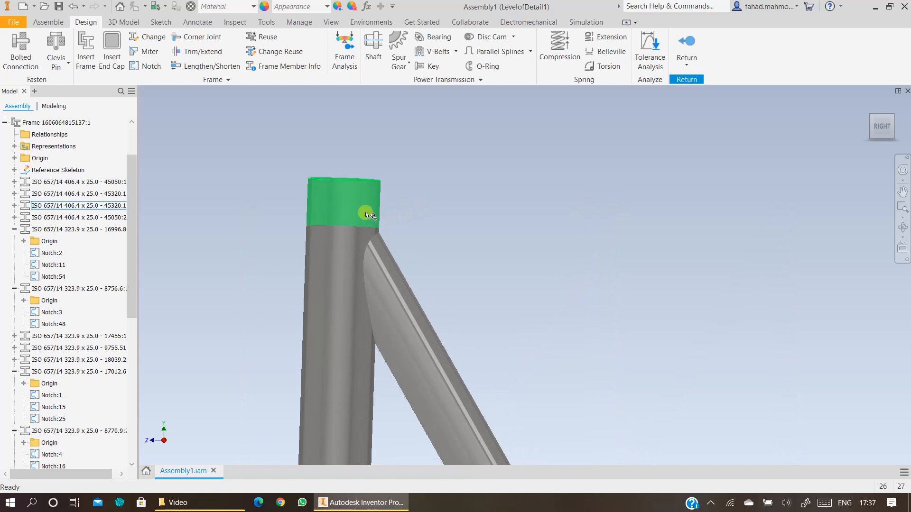
Examine the left leg's top up close against the leg behind it, at an angle and from the right side.
left_click(902, 226)
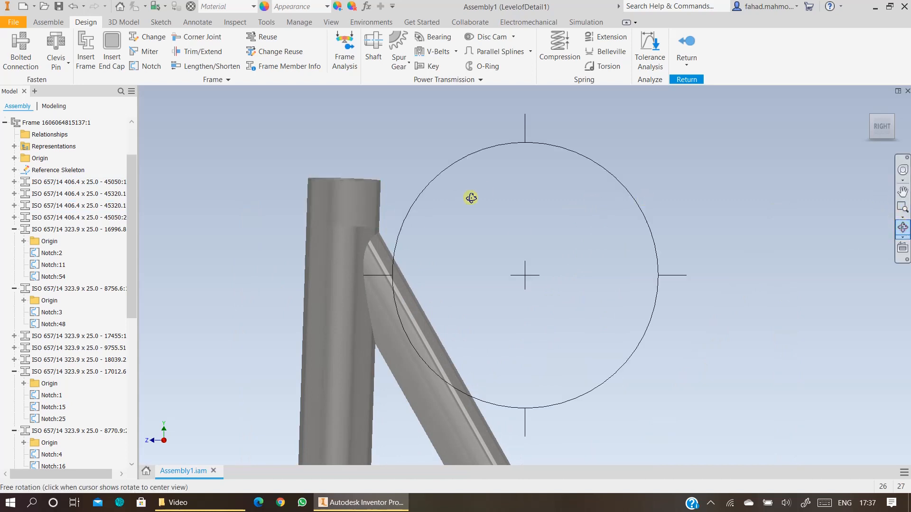
left_click_drag(467, 197, 524, 210)
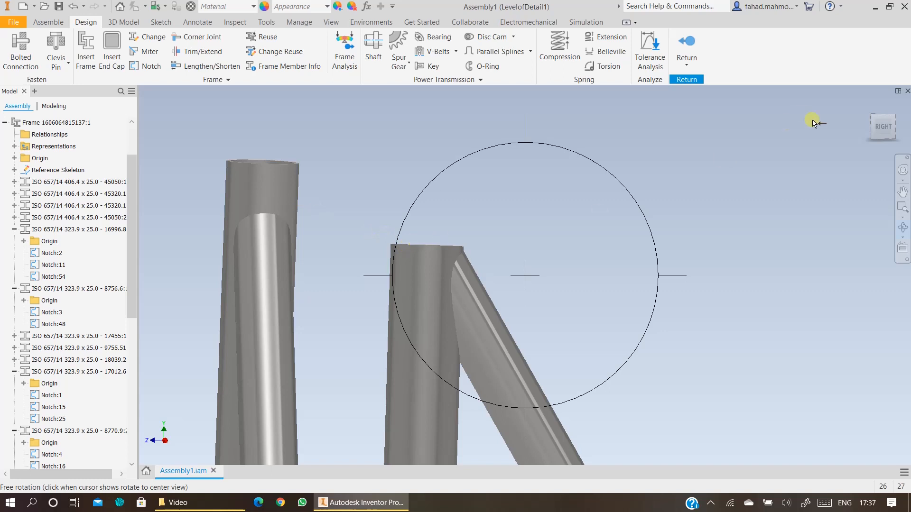
left_click(881, 128)
scroll(480, 98, "up", 10)
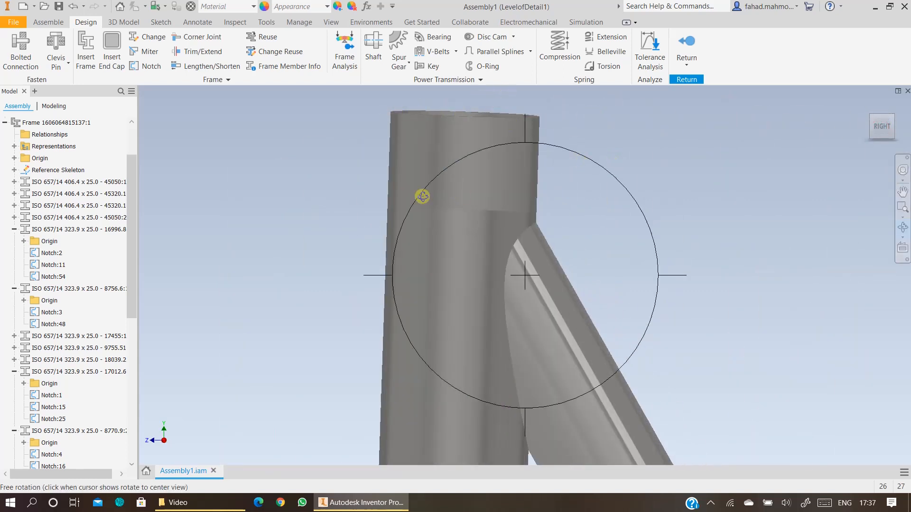
left_click(706, 167)
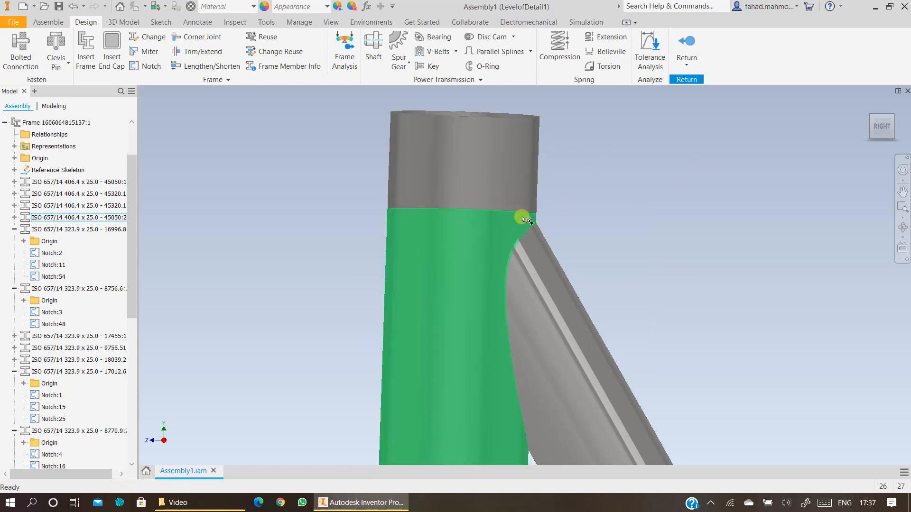
Finish editing the frame in place and return to the top-level assembly.
mouse_move(538, 232)
scroll(590, 204, "down", 8)
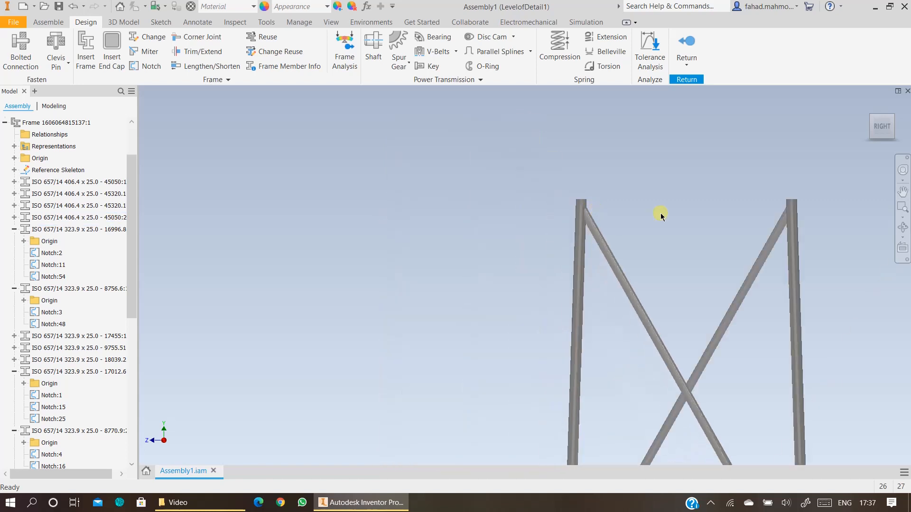
scroll(591, 216, "up", 8)
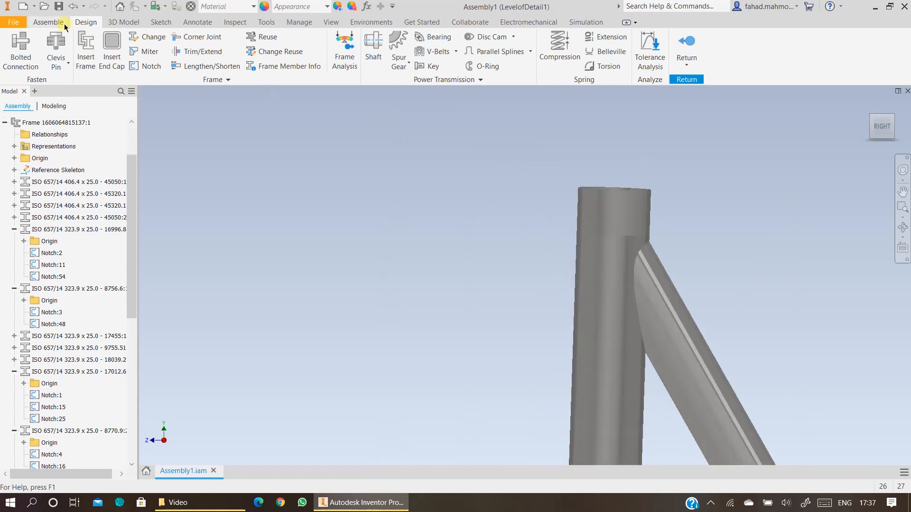
left_click(679, 46)
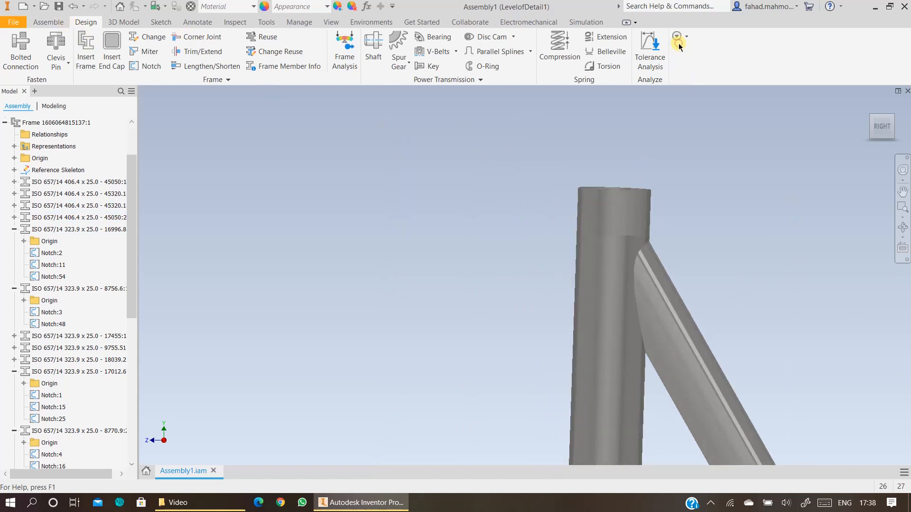
Start a 2D sketch on the assembly's YZ origin plane.
left_click(47, 24)
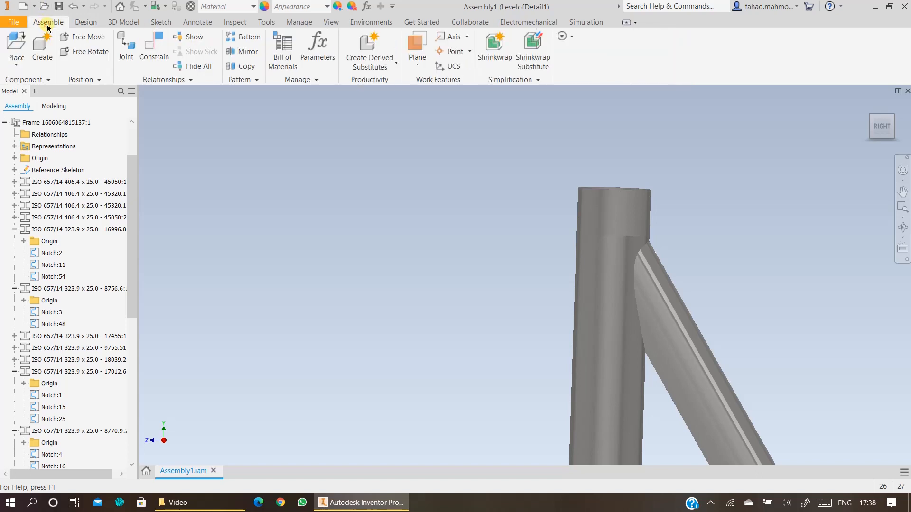
left_click(126, 23)
left_click(20, 47)
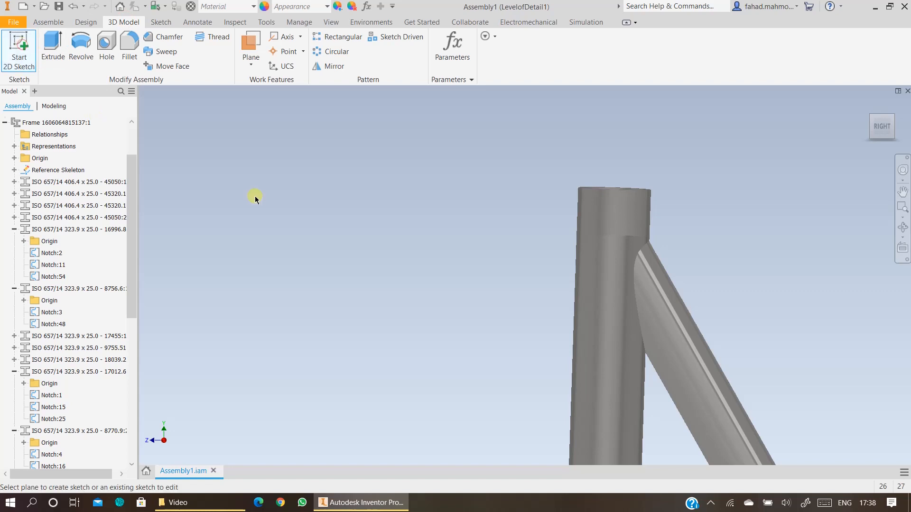
scroll(705, 348, "up", 5)
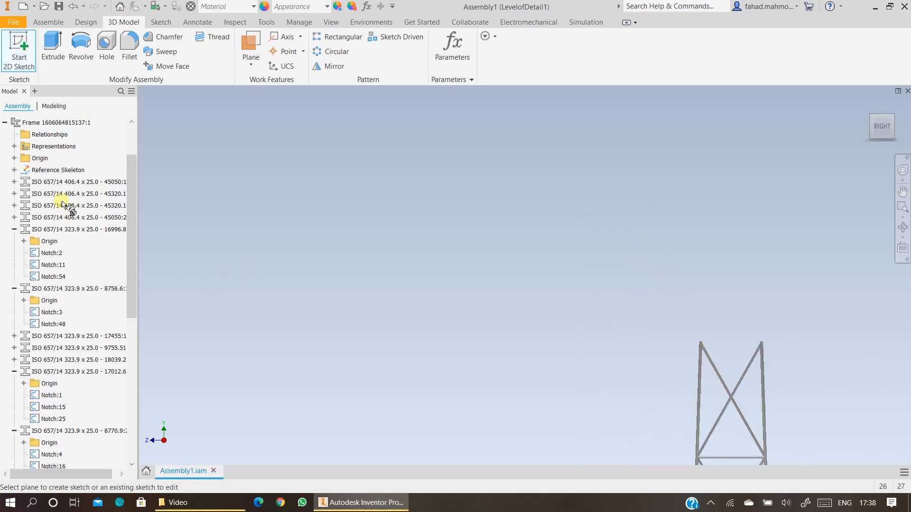
scroll(48, 189, "up", 1)
scroll(17, 195, "up", 1)
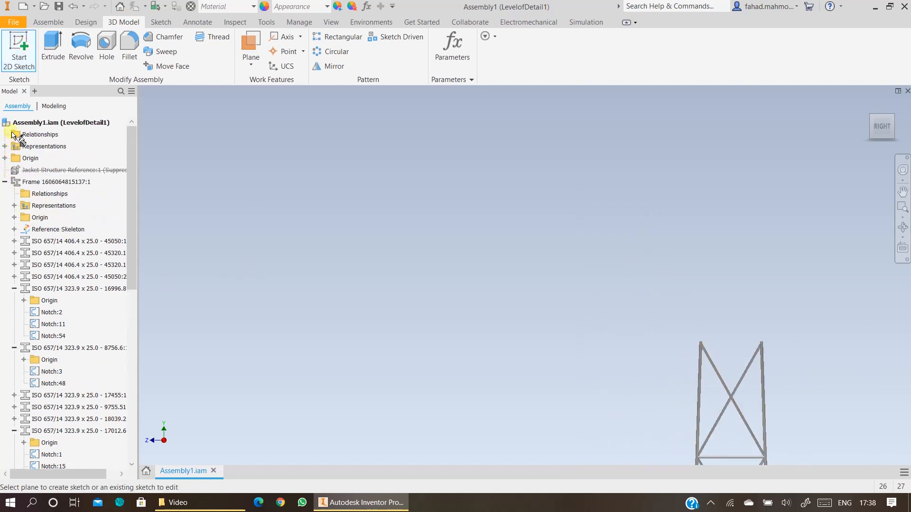
left_click(4, 158)
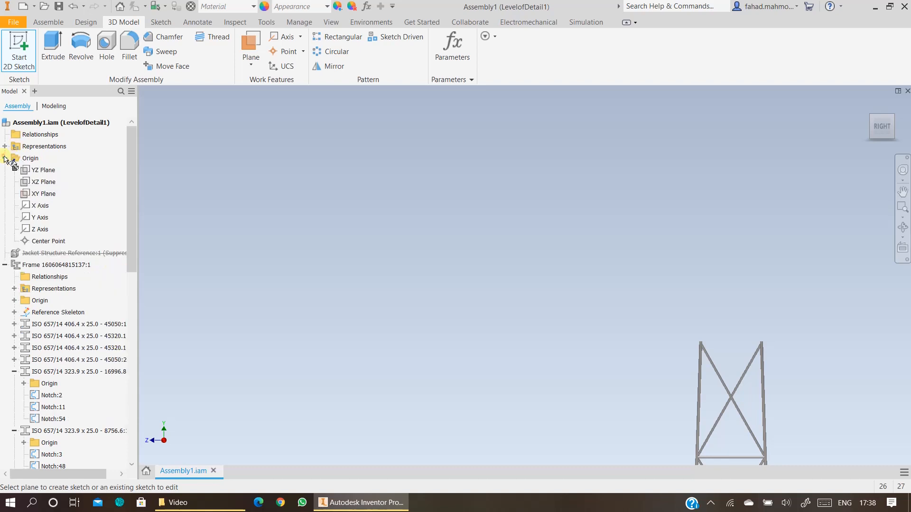
left_click(37, 171)
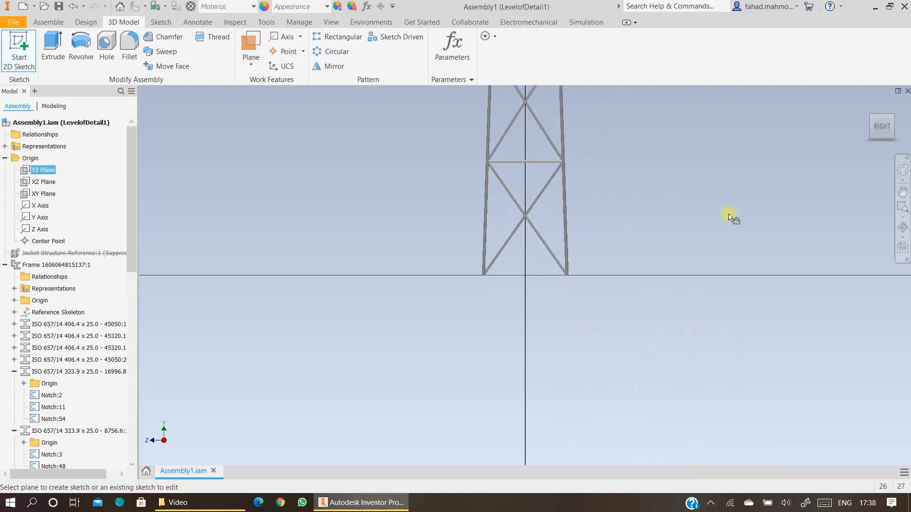
Sketch a rectangle about 8485 mm wide and 600 mm high across both leg tops, with its lower edge just above the top diagonals, and finish the sketch.
middle_click_drag(706, 260, 657, 386)
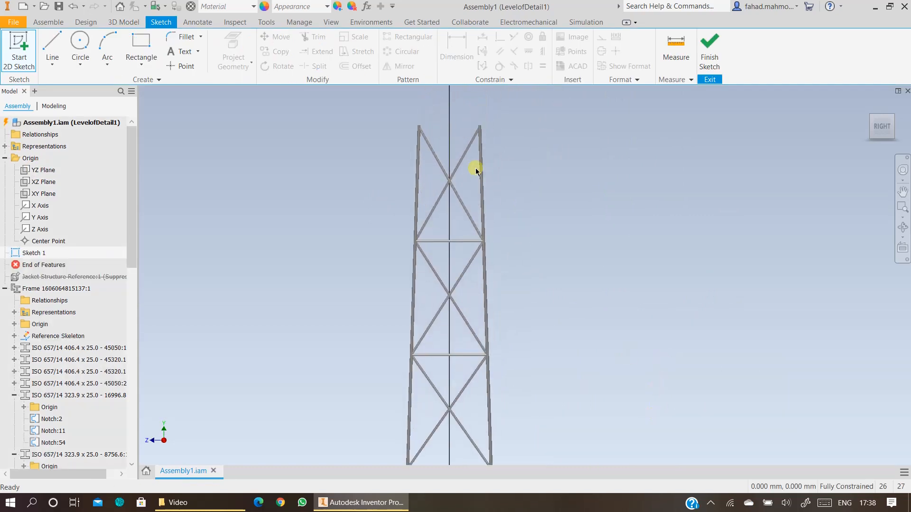
scroll(437, 123, "down", 2)
scroll(437, 123, "down", 5)
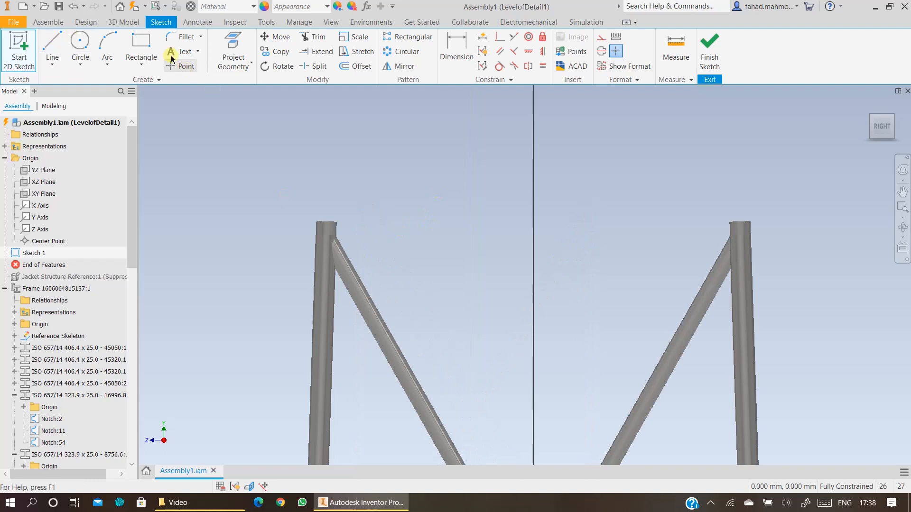
left_click(148, 48)
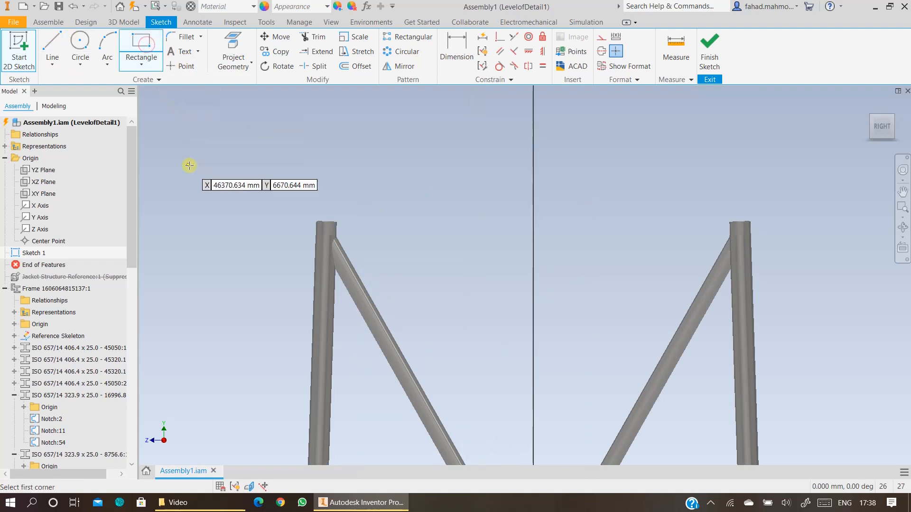
scroll(294, 236, "down", 5)
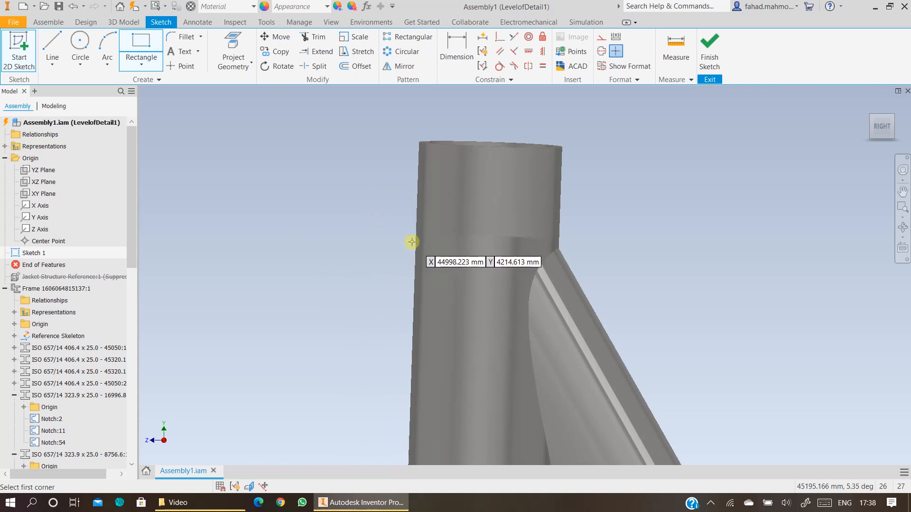
left_click(411, 242)
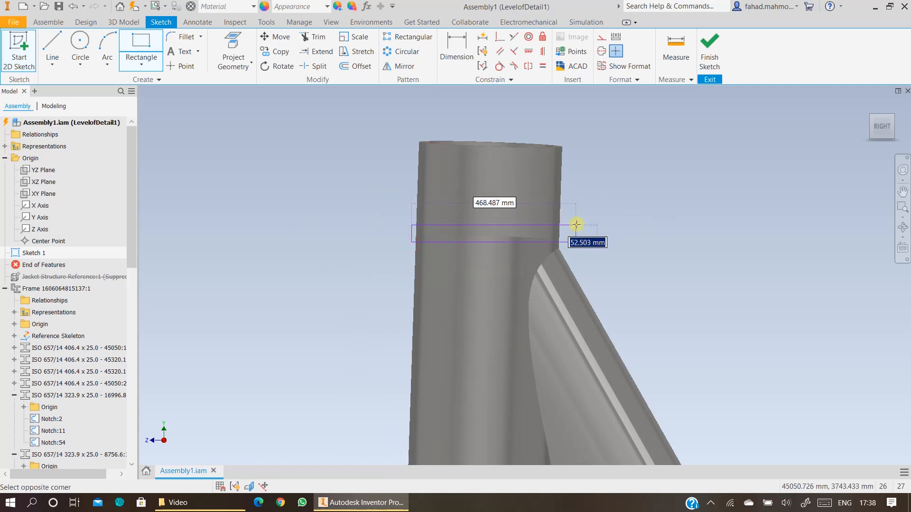
scroll(576, 224, "down", 4)
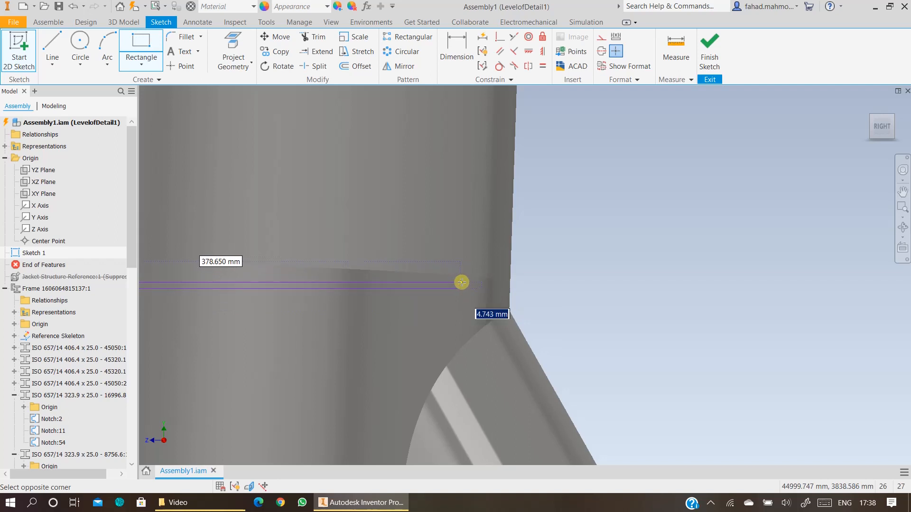
scroll(458, 206, "down", 10)
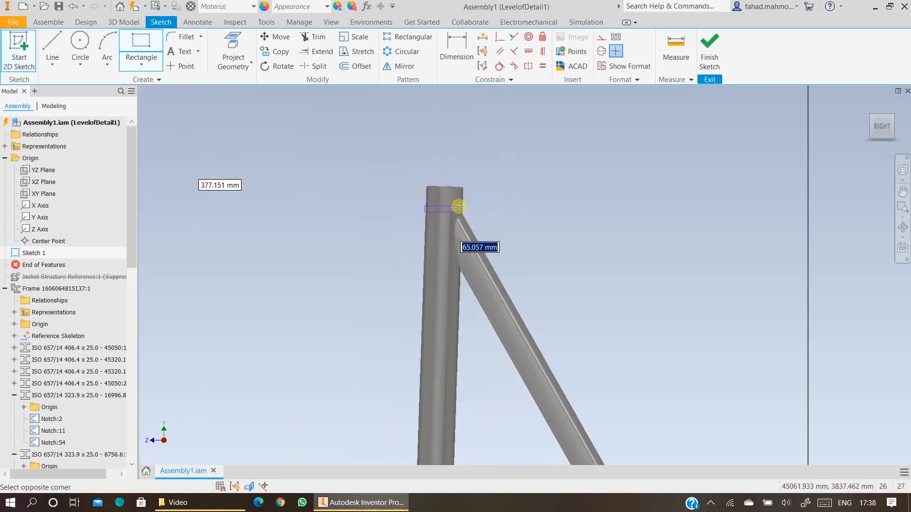
middle_click_drag(773, 197, 603, 224)
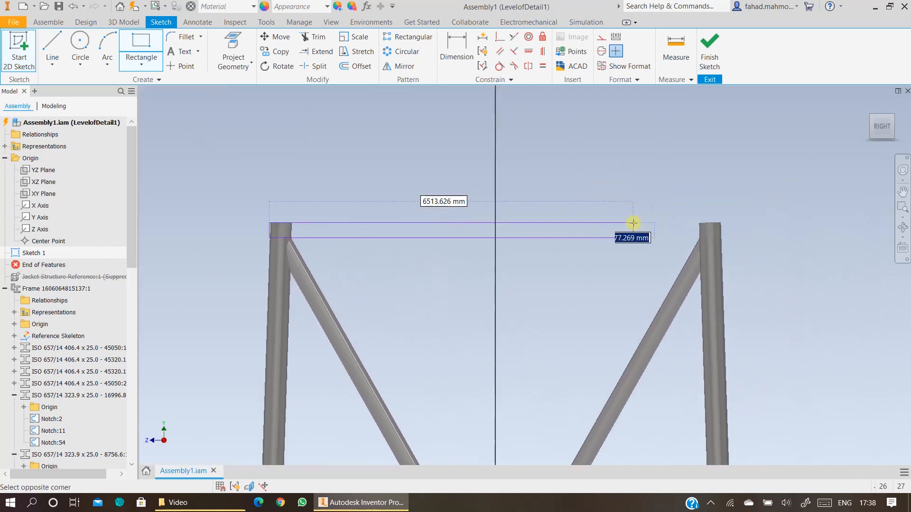
scroll(735, 214, "up", 3)
scroll(735, 215, "up", 5)
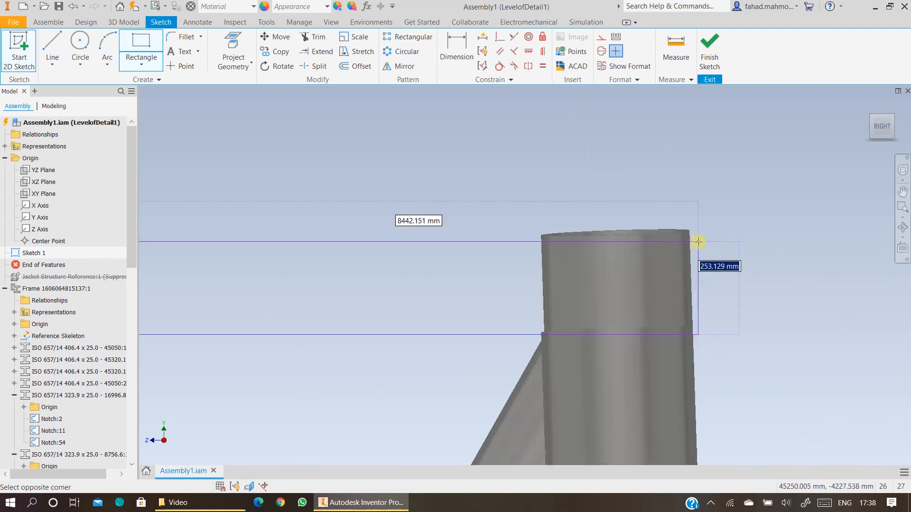
scroll(690, 196, "down", 5)
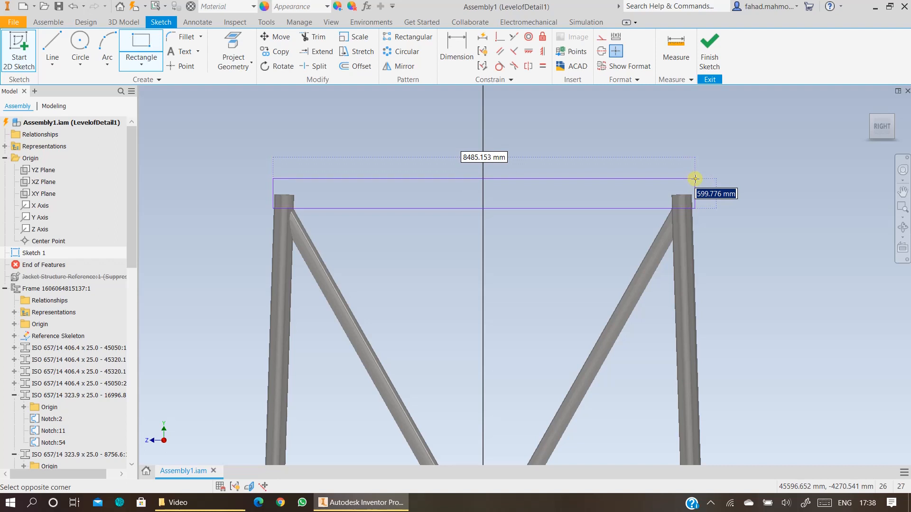
left_click(695, 179)
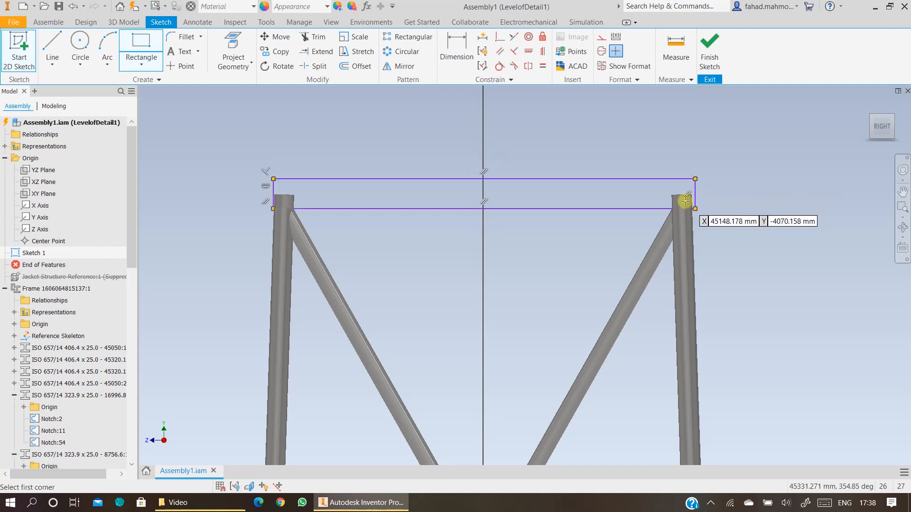
left_click(717, 68)
Cut off the leg tops by extruding the rectangle symmetrically with a distance of 10000 mm.
left_click(868, 105)
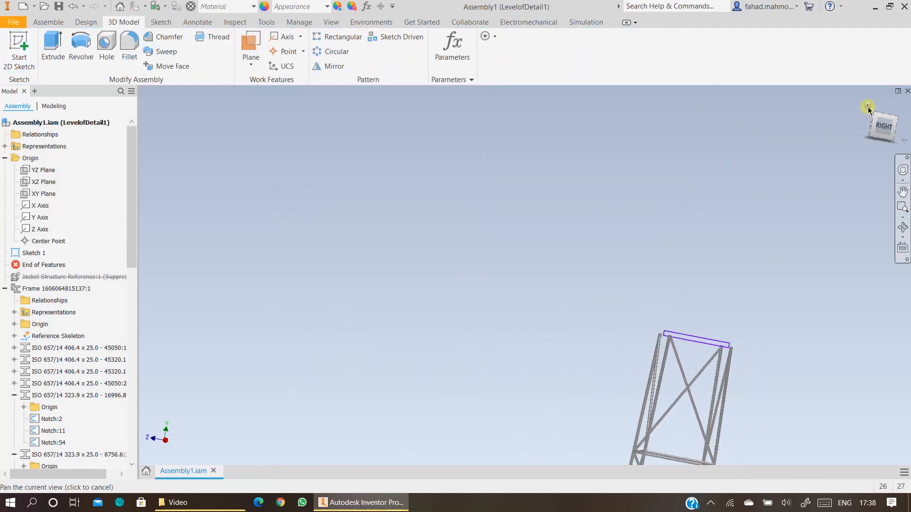
scroll(728, 184, "up", 3)
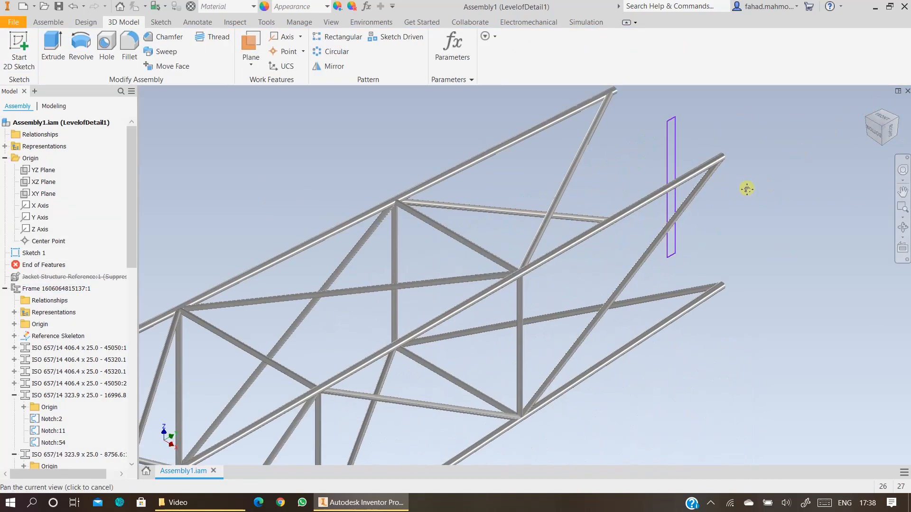
left_click_drag(746, 189, 578, 279)
key("Escape")
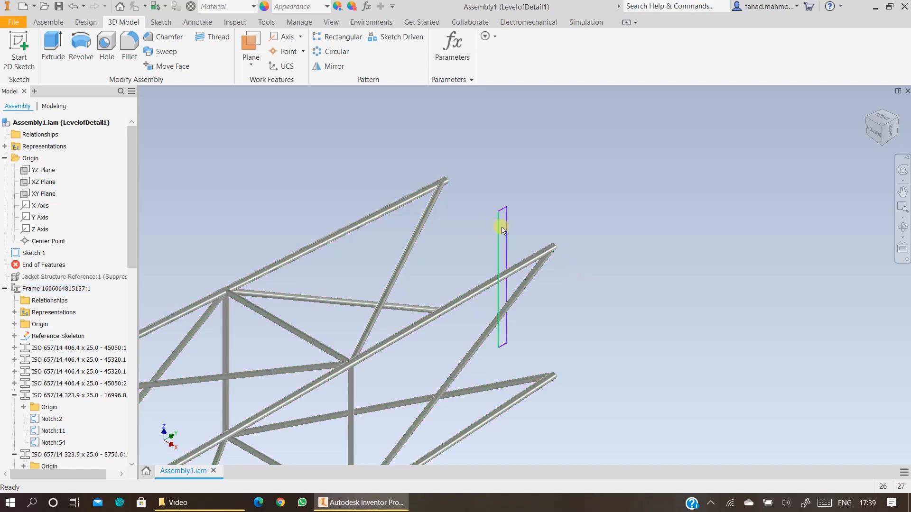
left_click(65, 46)
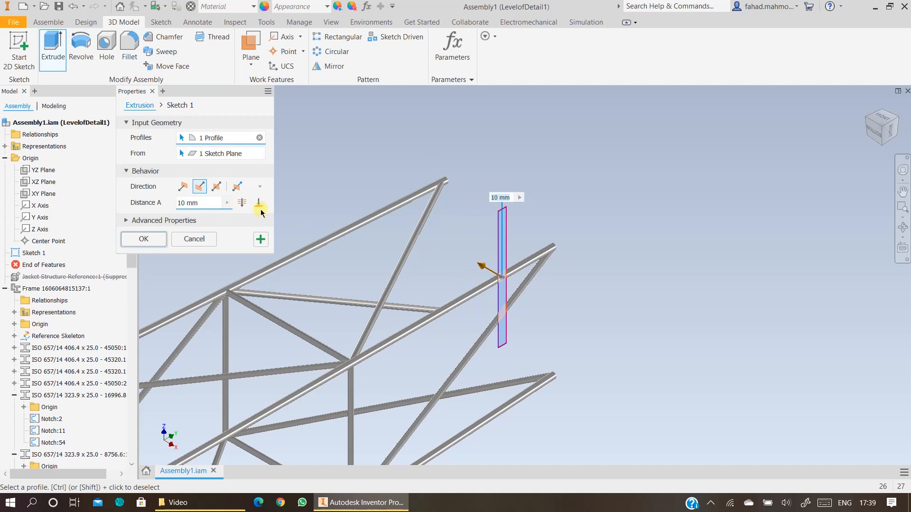
left_click(217, 187)
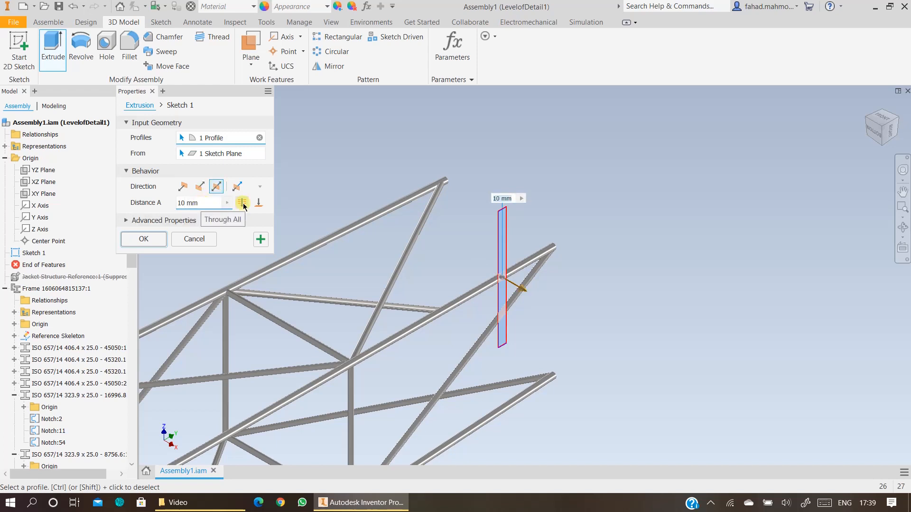
left_click(206, 204)
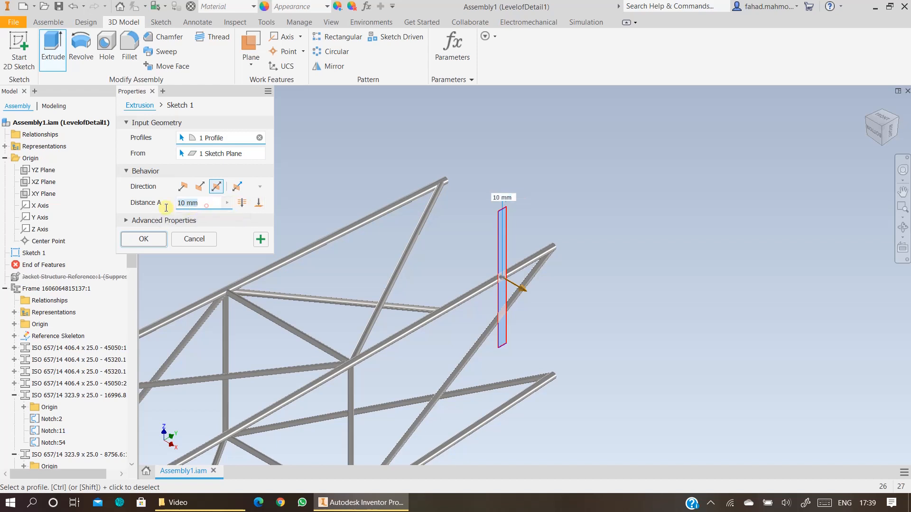
type("100")
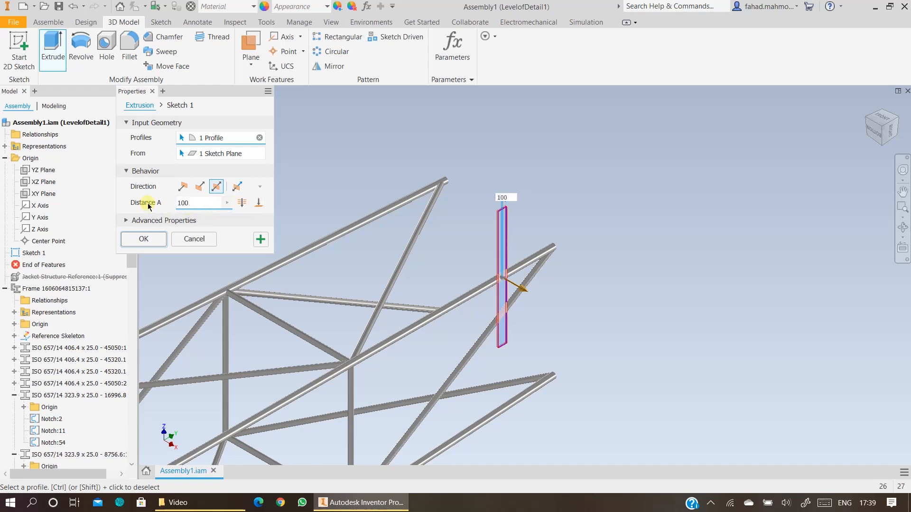
type("00")
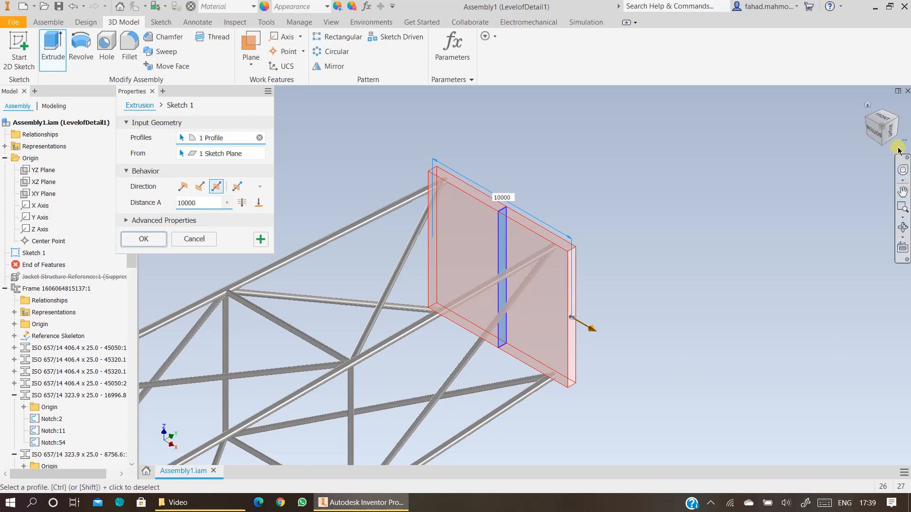
left_click(903, 227)
left_click_drag(605, 290, 504, 307)
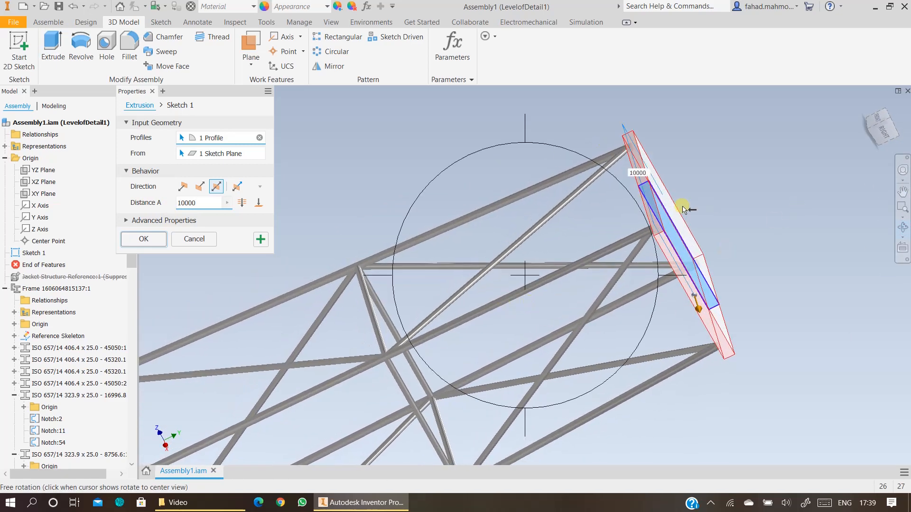
scroll(613, 141, "up", 6)
scroll(614, 141, "up", 2)
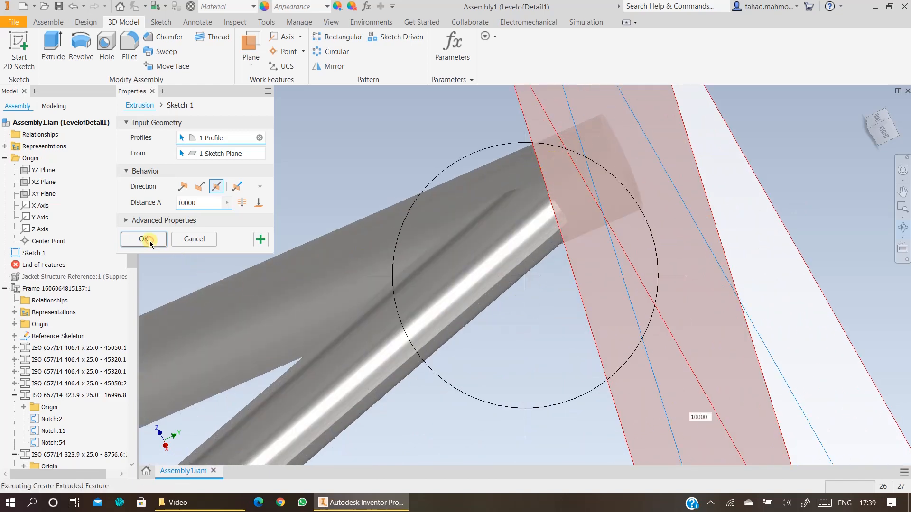
left_click(144, 239)
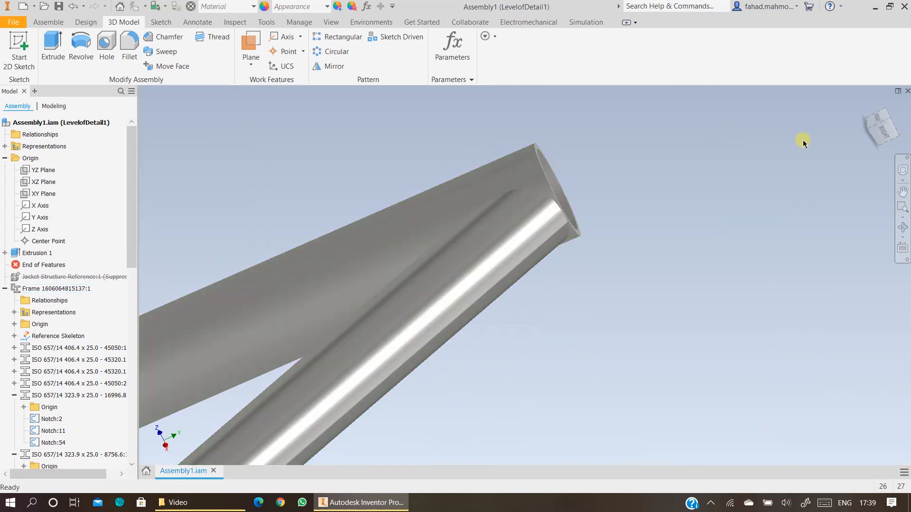
Examine the trimmed tops of all four legs from different angles.
scroll(793, 255, "down", 5)
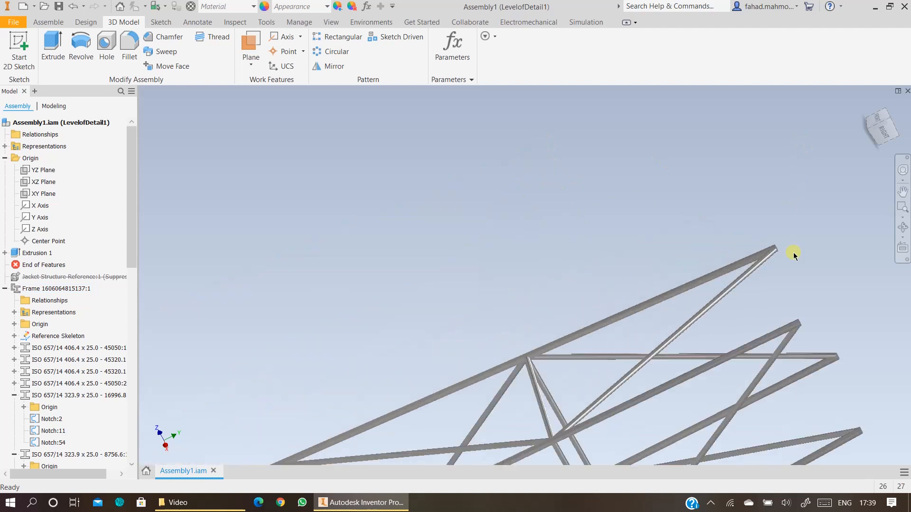
left_click(902, 236)
left_click(904, 236)
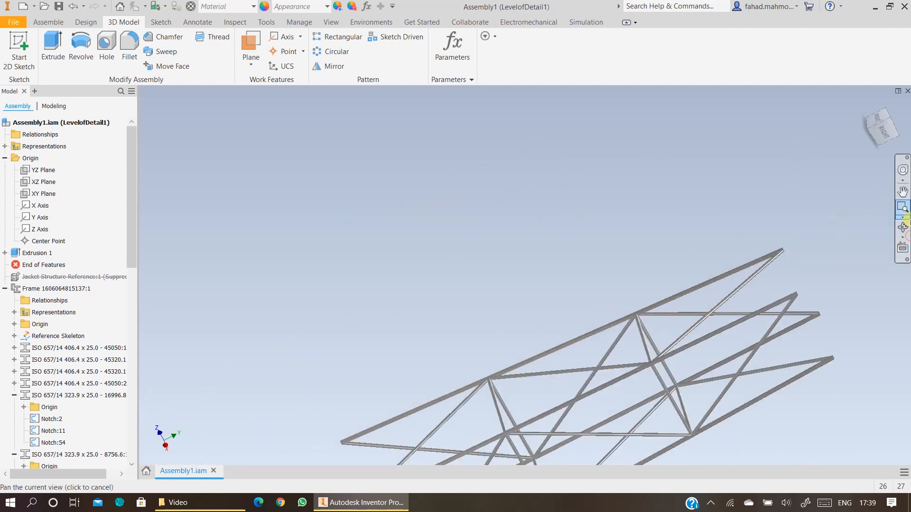
left_click(903, 227)
left_click_drag(596, 254, 439, 154)
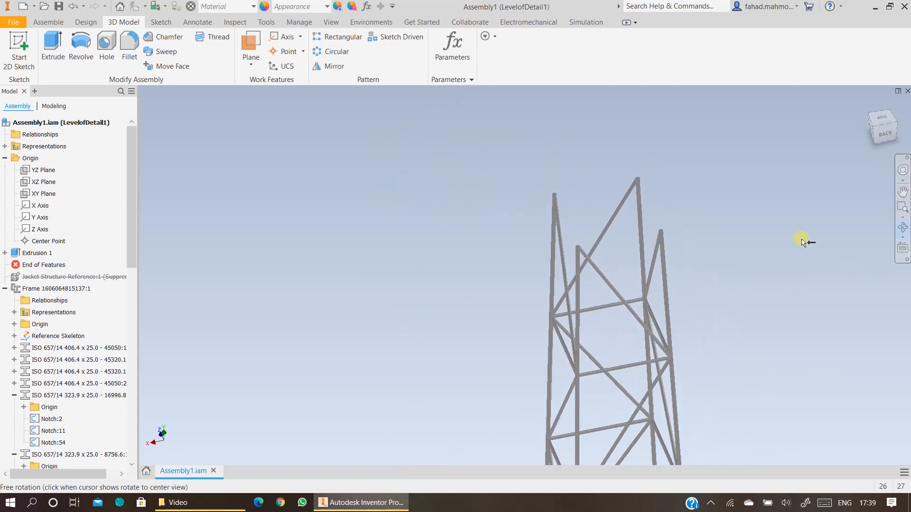
middle_click_drag(801, 242, 692, 230)
key("Escape")
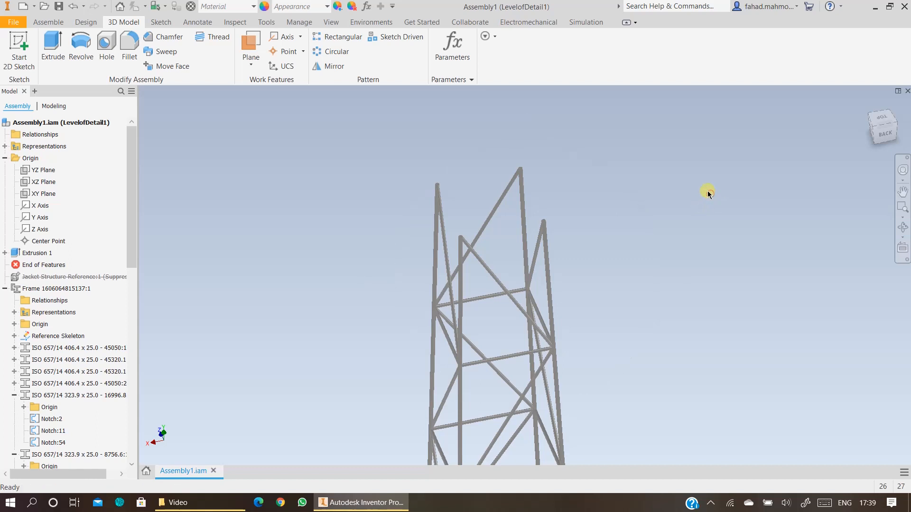
Save the assembly with the level of detail representation named LevelofDetail1, including all its dependent files.
left_click(59, 10)
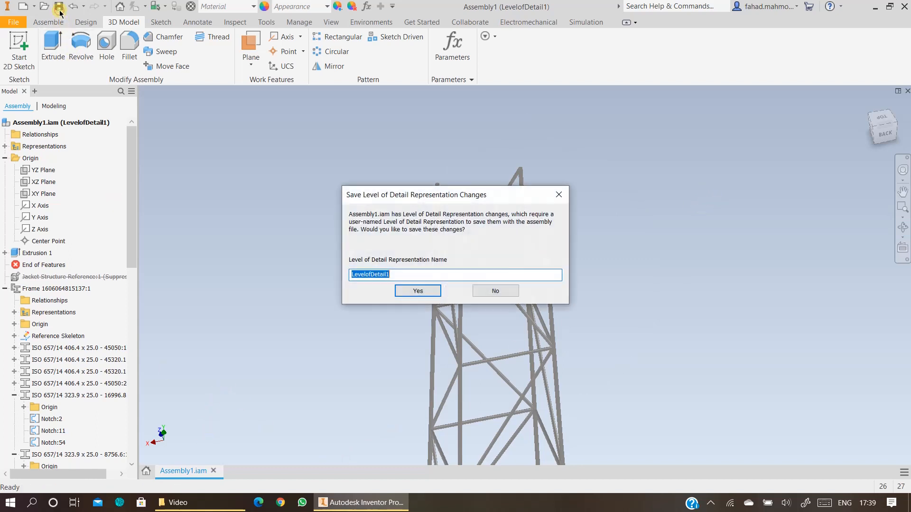
left_click(414, 292)
left_click(591, 364)
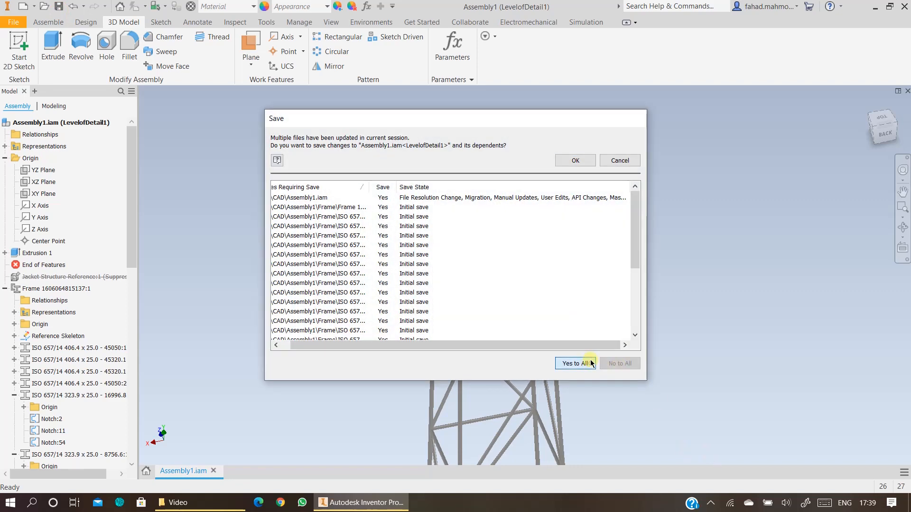
left_click(576, 161)
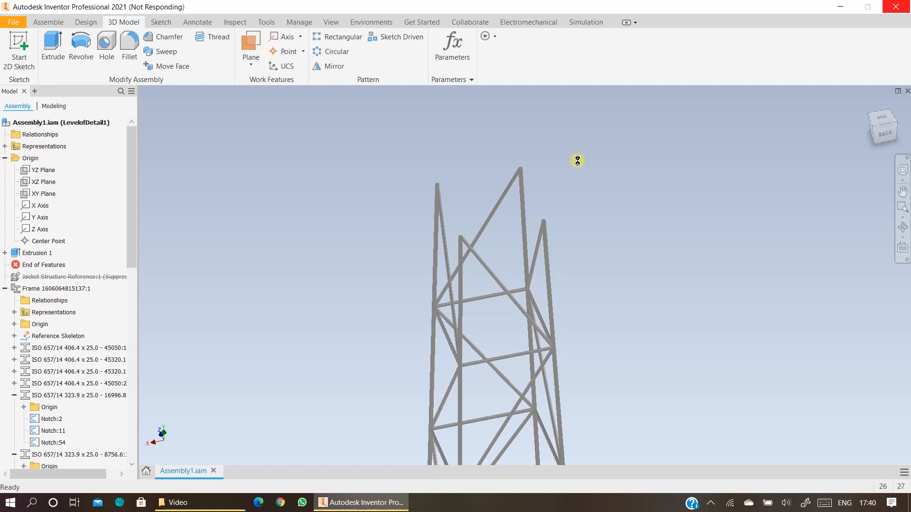
left_click(708, 505)
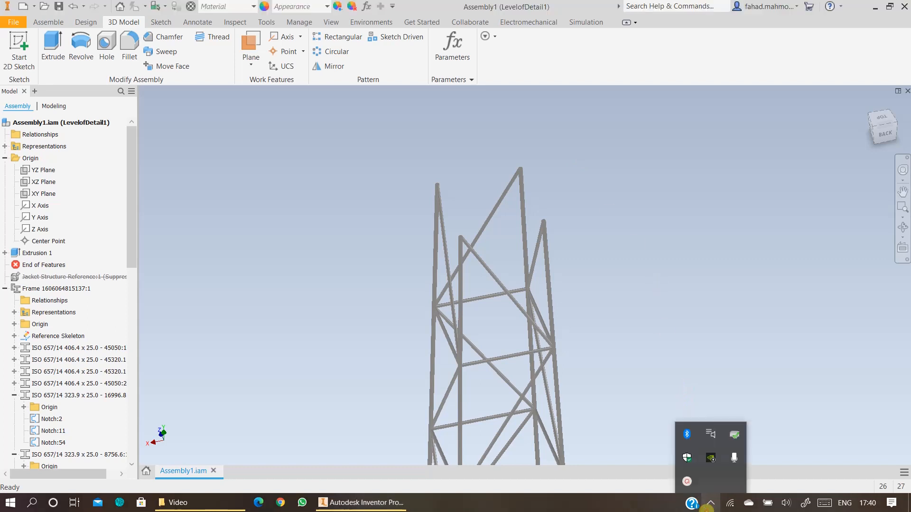
left_click(687, 482)
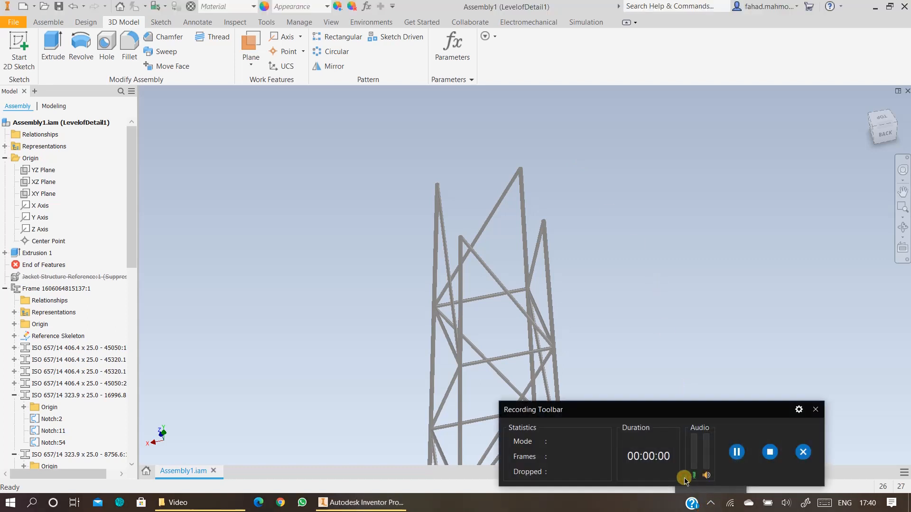
left_click_drag(681, 418, 768, 440)
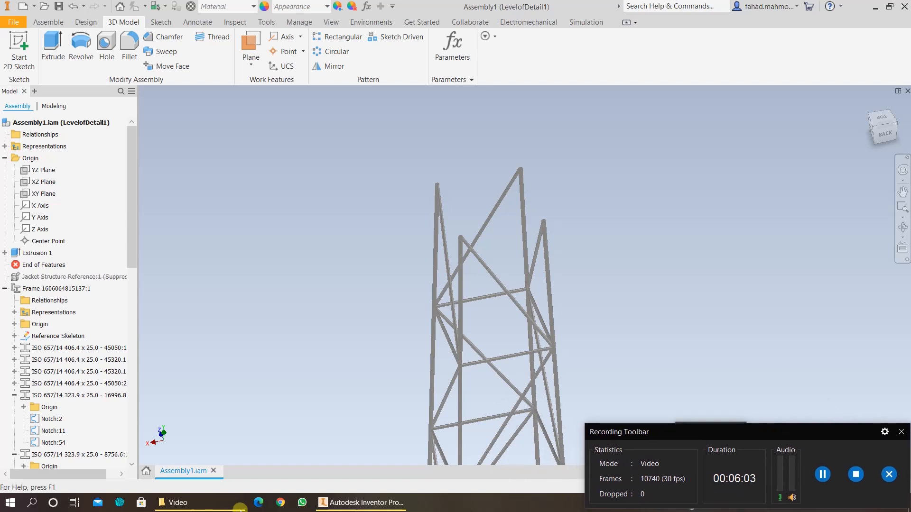
Create a new part and start a 2D sketch on its horizontal XZ origin plane.
left_click(145, 471)
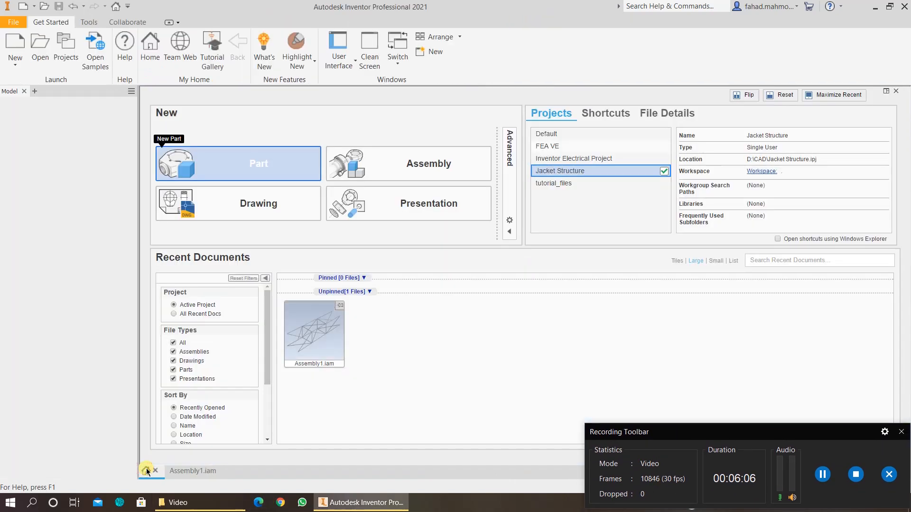
left_click(254, 169)
left_click(255, 169)
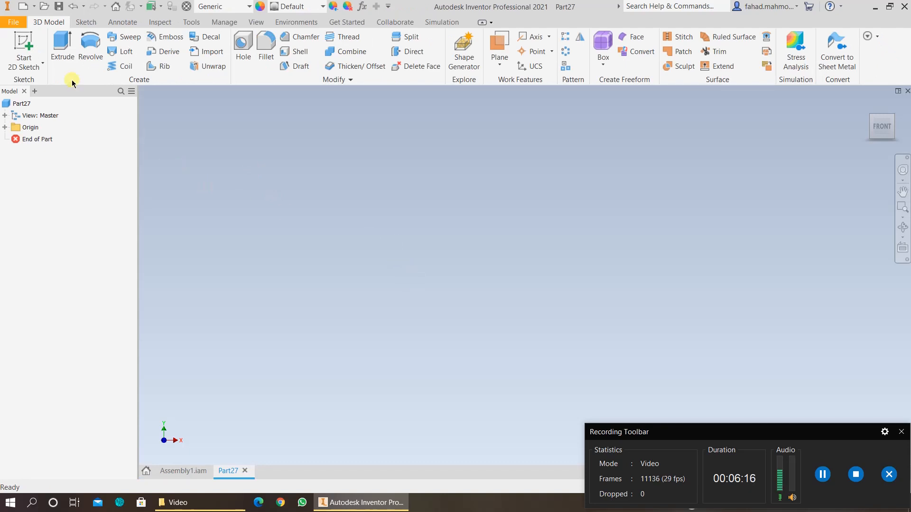
left_click(25, 52)
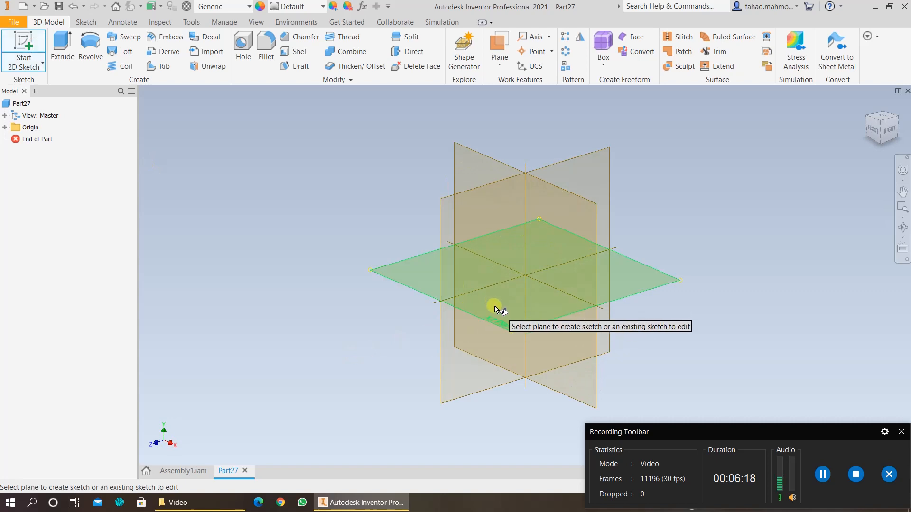
left_click(495, 309)
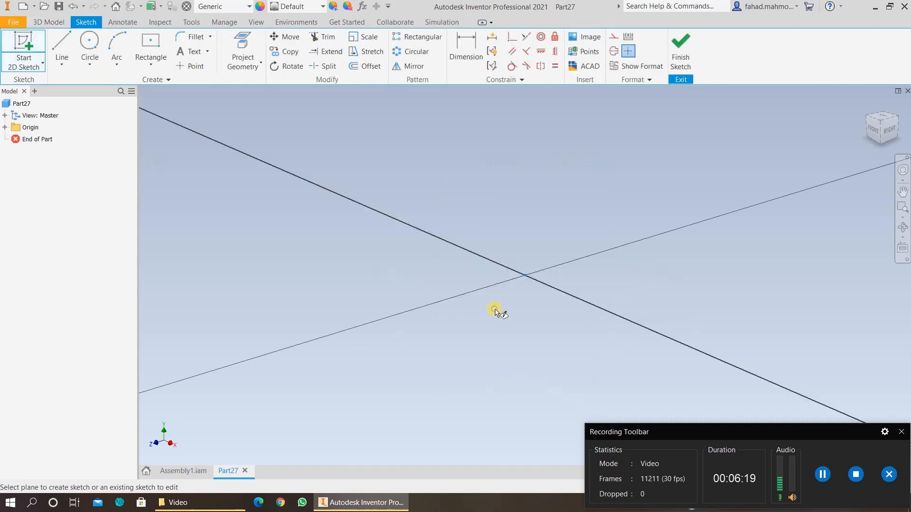
Try a two-point centre rectangle of 10000 by 10000 mm on the sketch origin and undo it.
left_click(151, 65)
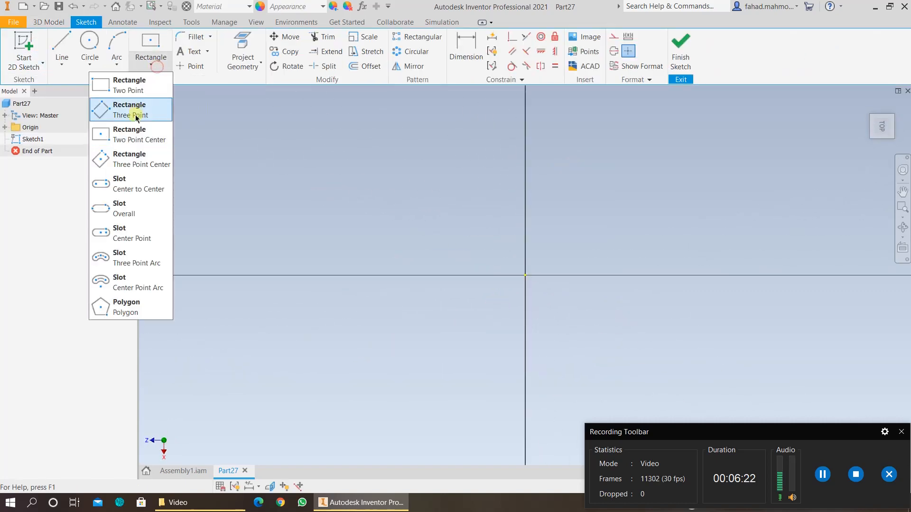
left_click(132, 139)
left_click(525, 276)
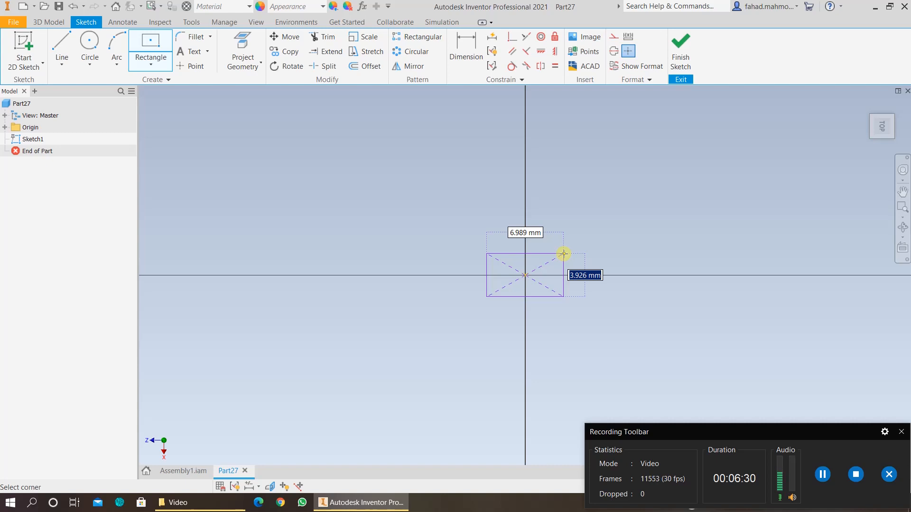
type("1")
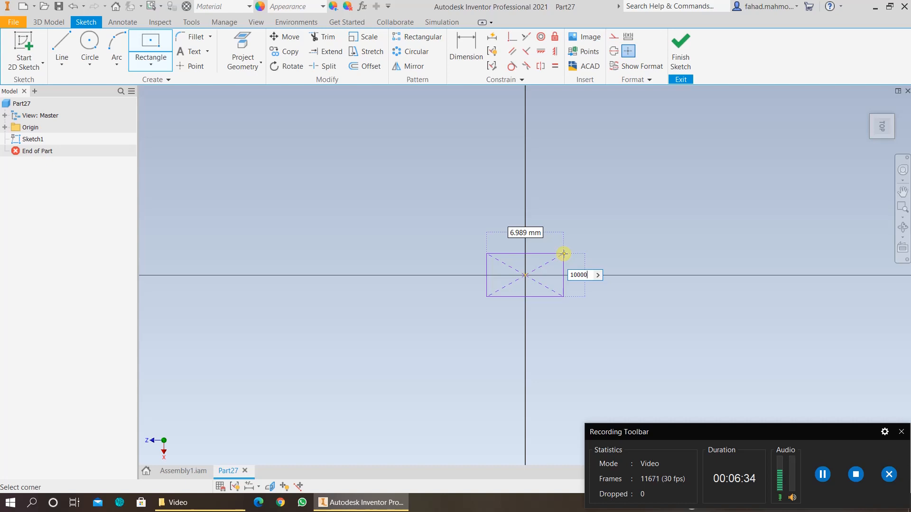
type("0000")
key("Tab")
type("10")
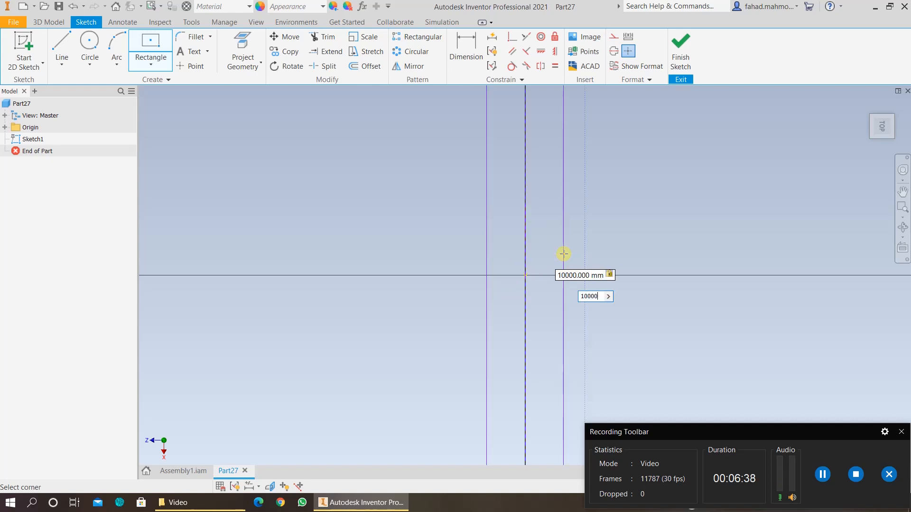
key("Return")
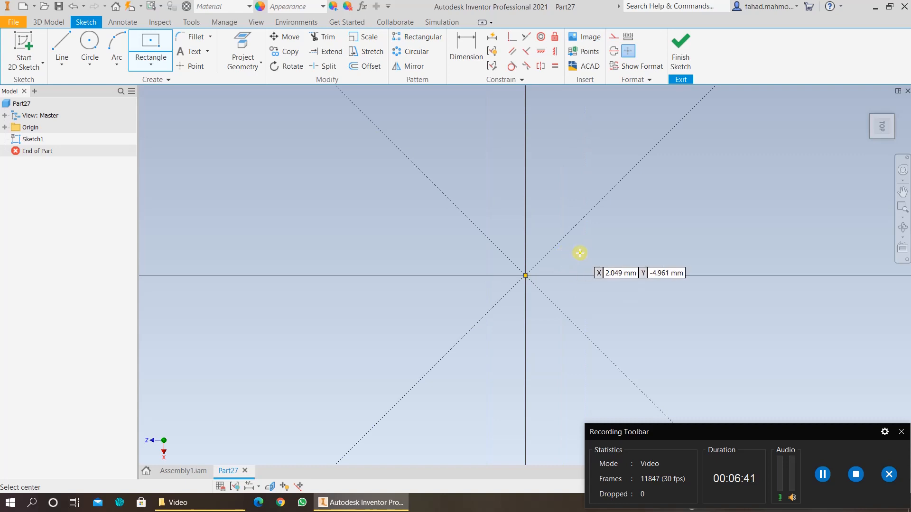
scroll(579, 253, "up", 5)
scroll(579, 253, "up", 4)
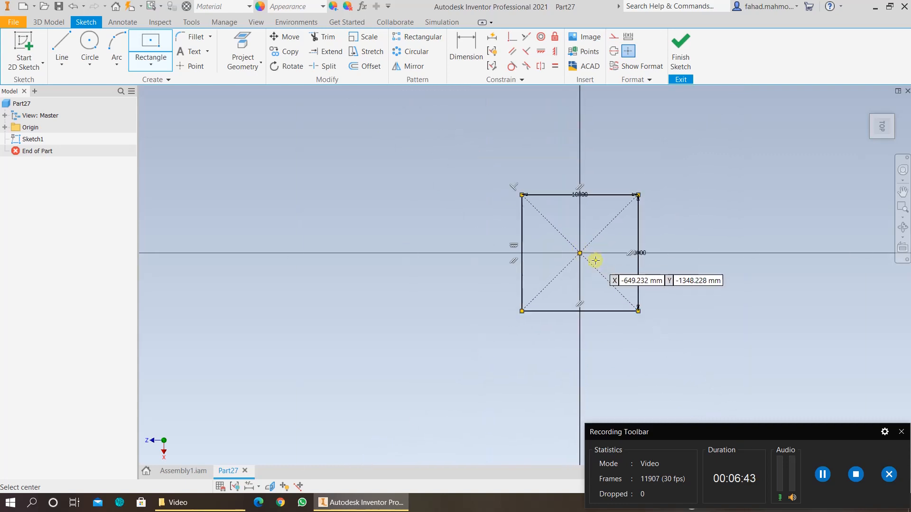
middle_click_drag(594, 258, 494, 256)
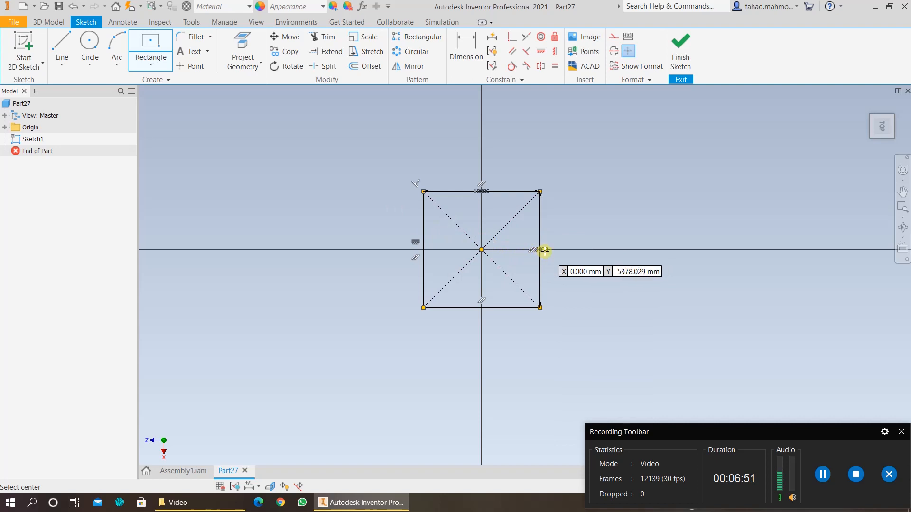
left_click(76, 7)
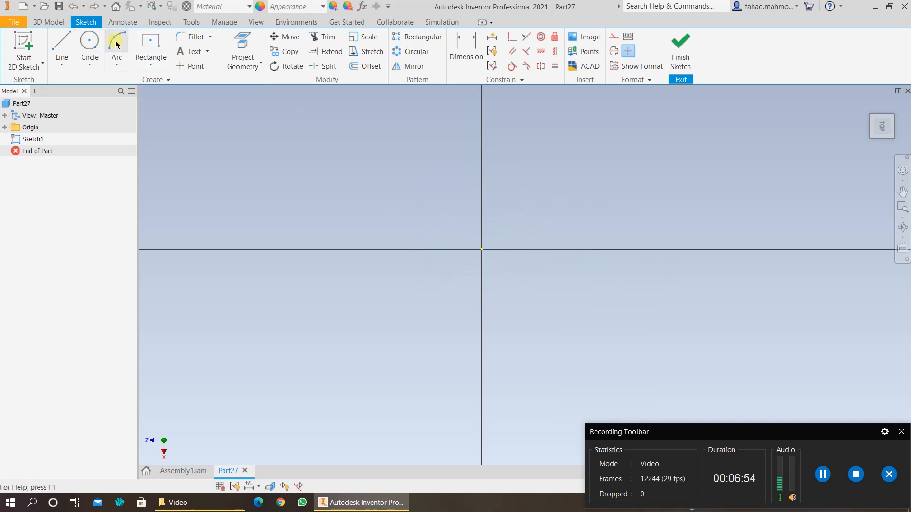
Sketch a two-point centre rectangle of 10 m by 10 m on the origin and finish the sketch.
left_click(150, 42)
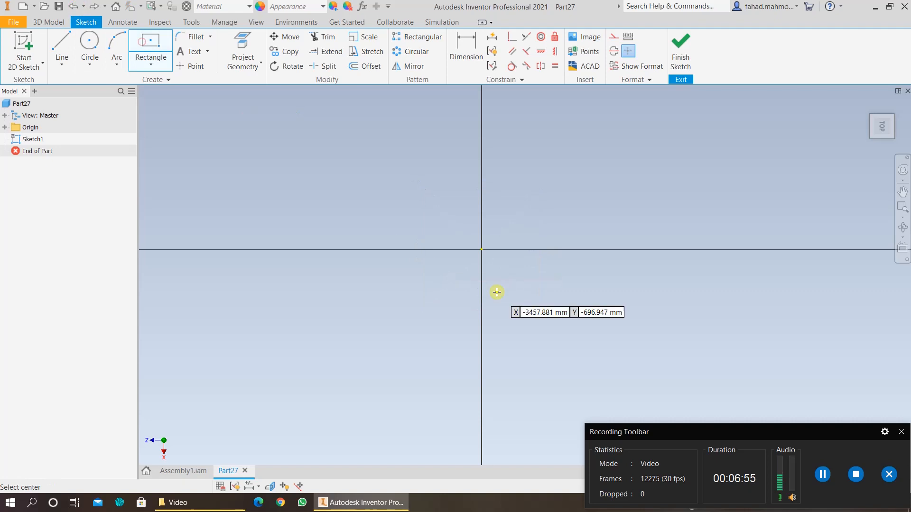
left_click(482, 250)
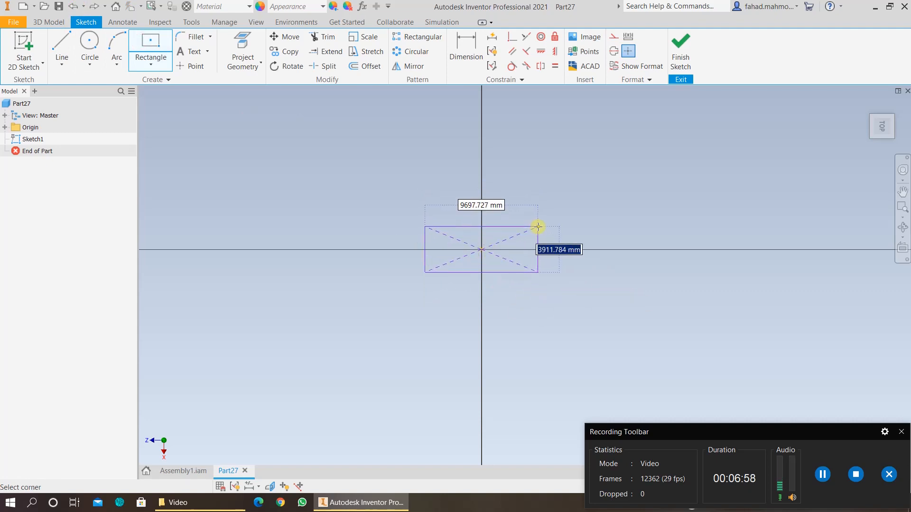
type("10")
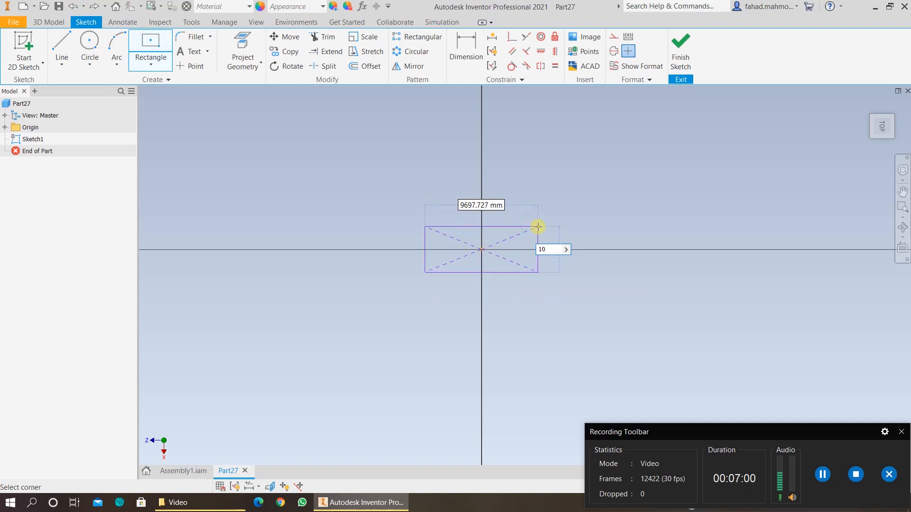
type("m")
key("Tab")
type("1")
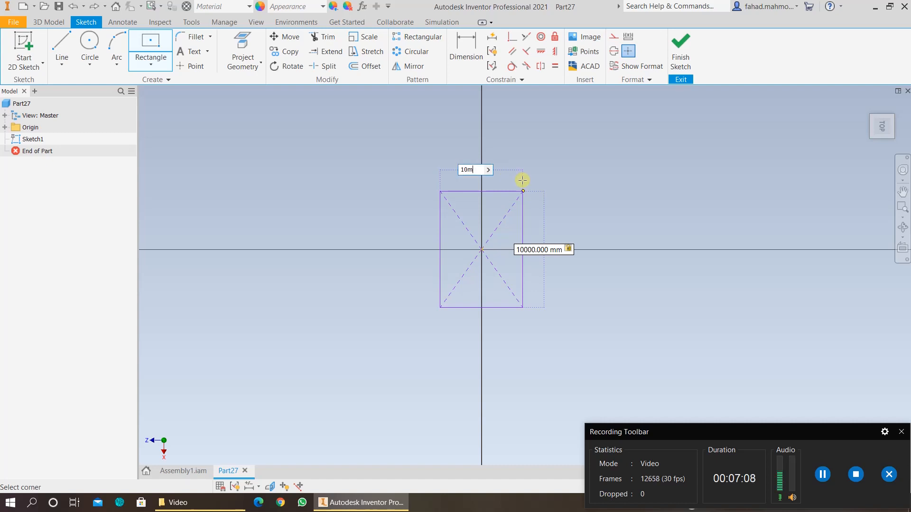
key("Tab")
key("Return")
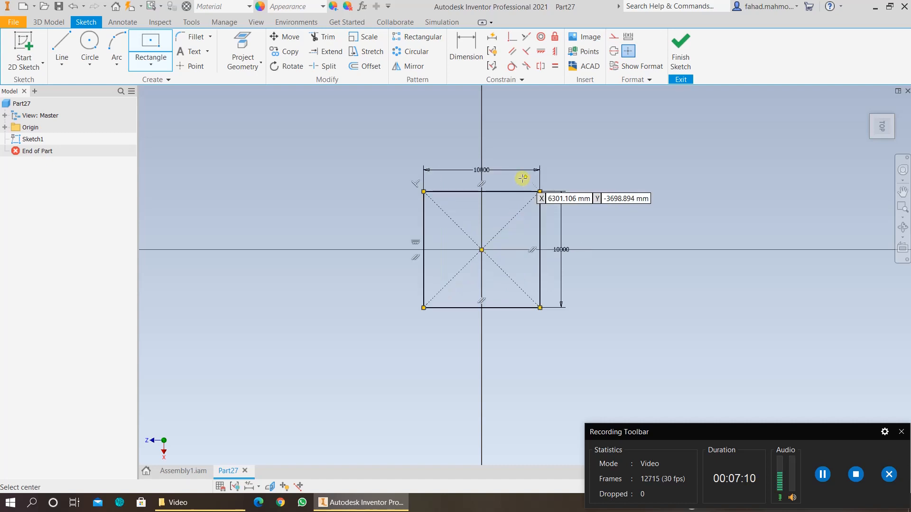
left_click(679, 56)
Extrude the square profile by 45 mm into a flat plate.
key("F2")
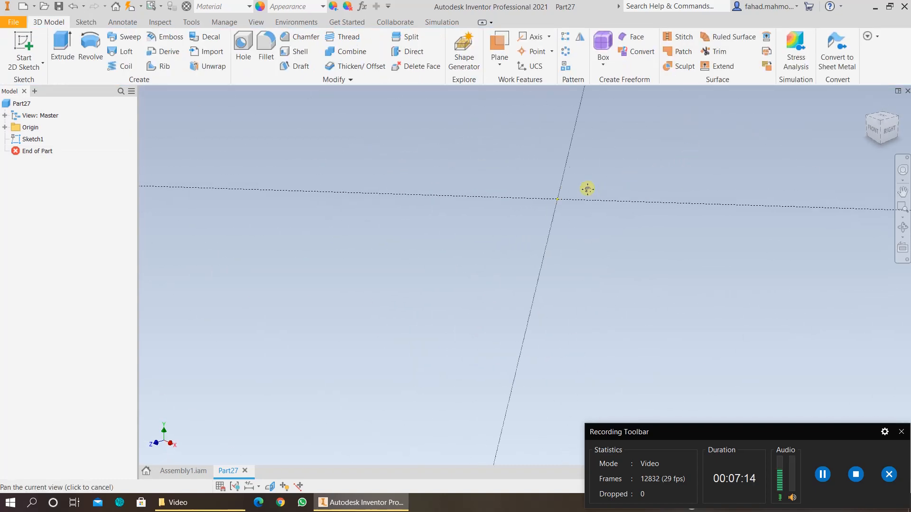
left_click_drag(592, 187, 506, 250)
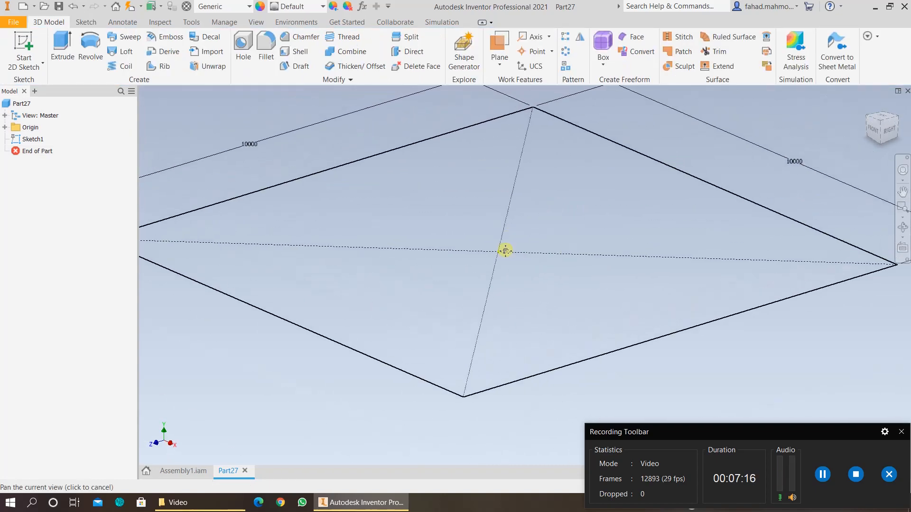
scroll(506, 250, "up", 3)
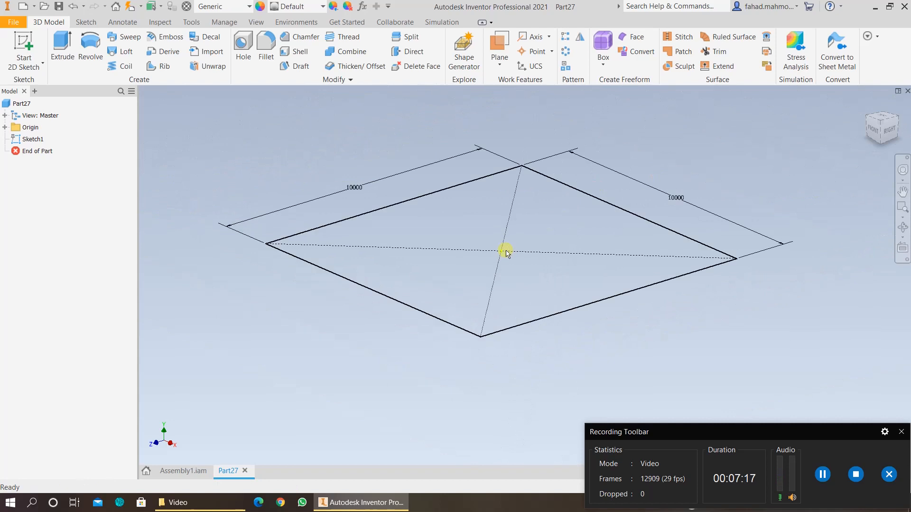
left_click(68, 62)
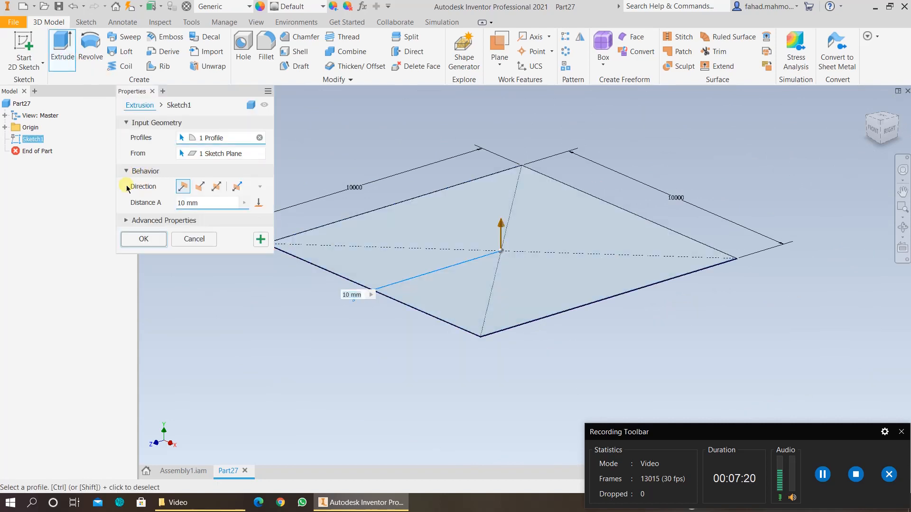
type("45")
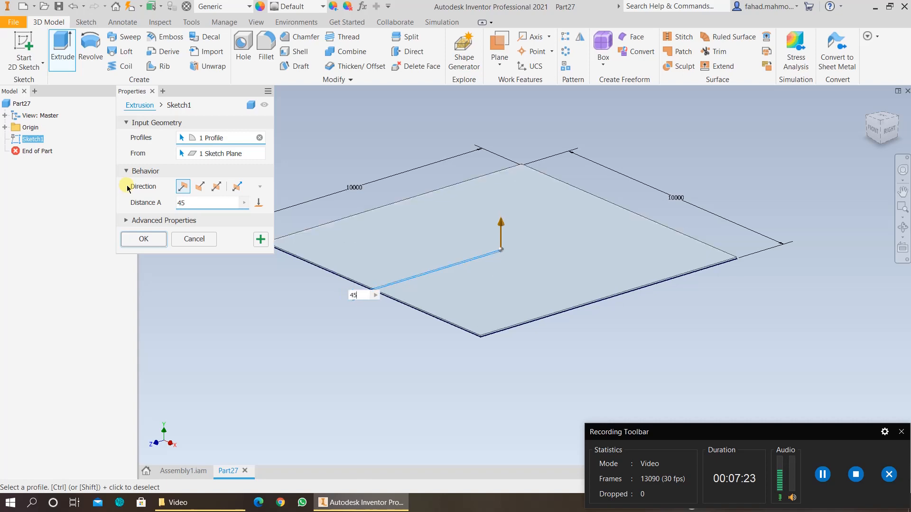
left_click(145, 242)
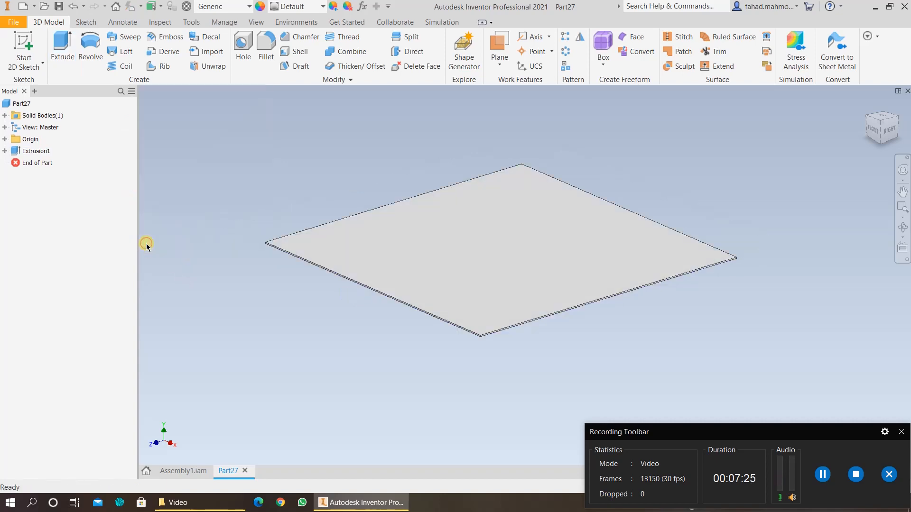
Save the plate part in the CAD folder under the file name Top Plate.
left_click(59, 10)
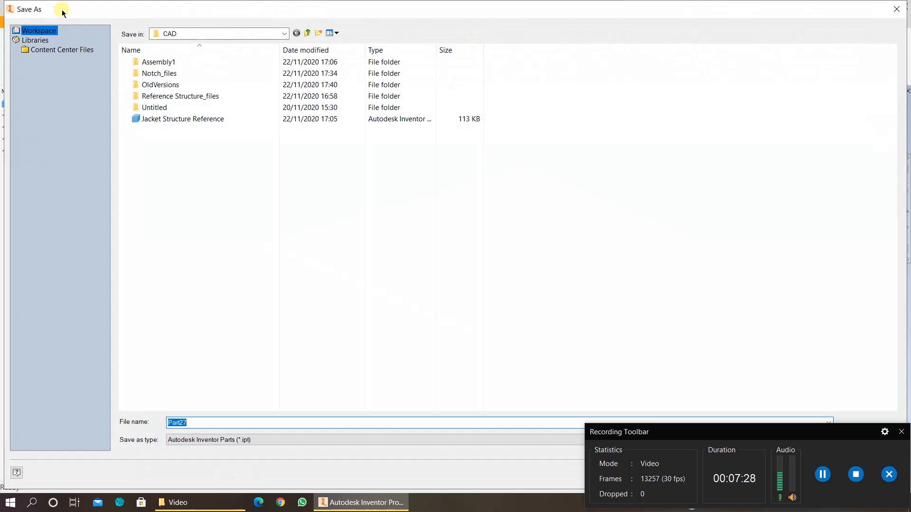
type("Top Plate")
key("Return")
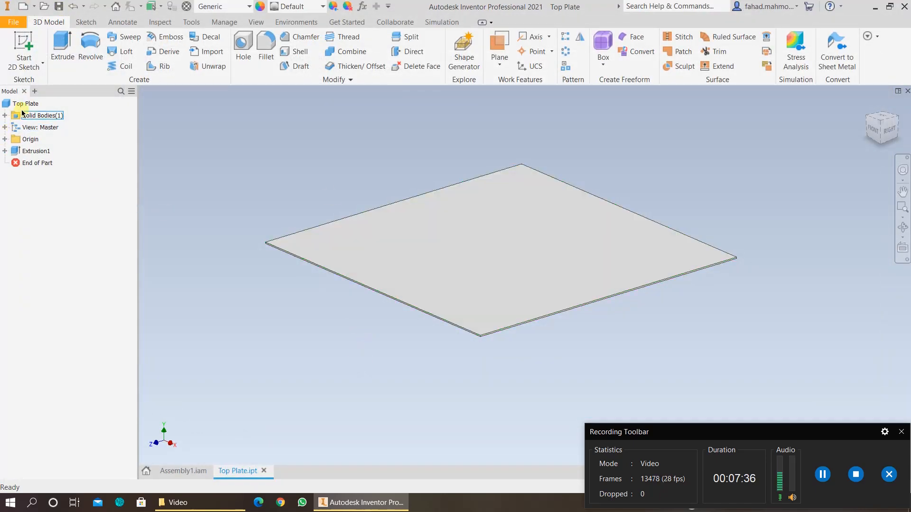
Assign the material Steel, Mild to the Top Plate part.
left_click(23, 104)
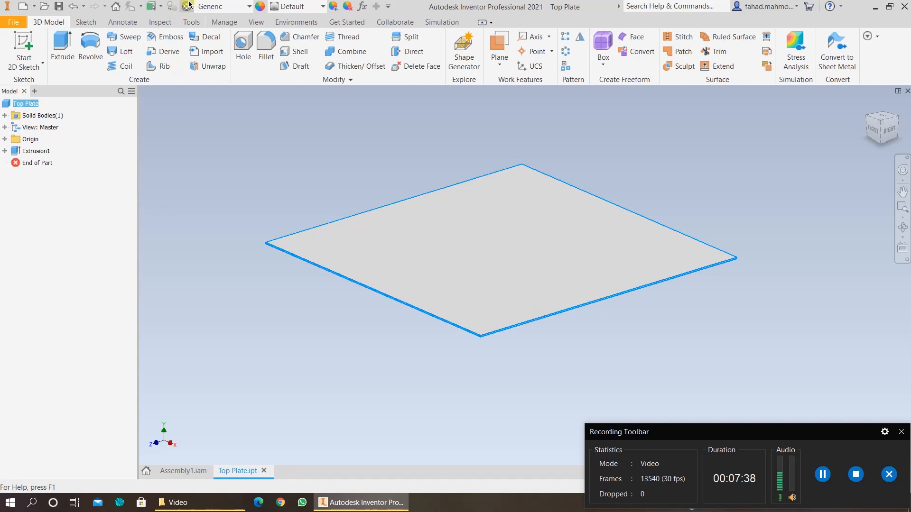
left_click(240, 9)
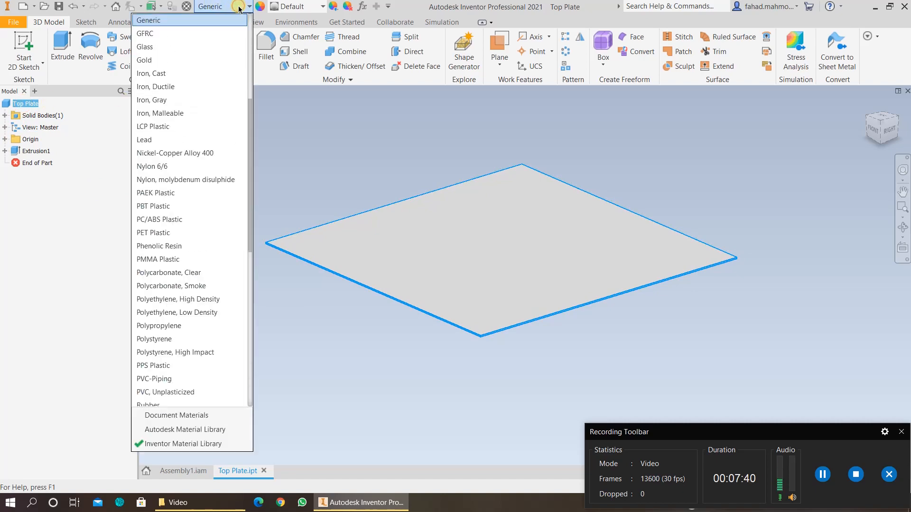
scroll(217, 135, "down", 5)
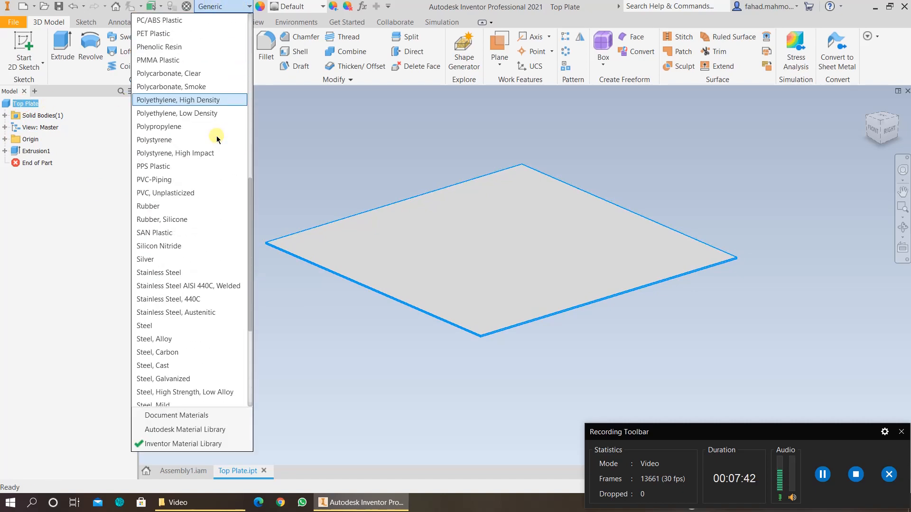
scroll(185, 351, "down", 2)
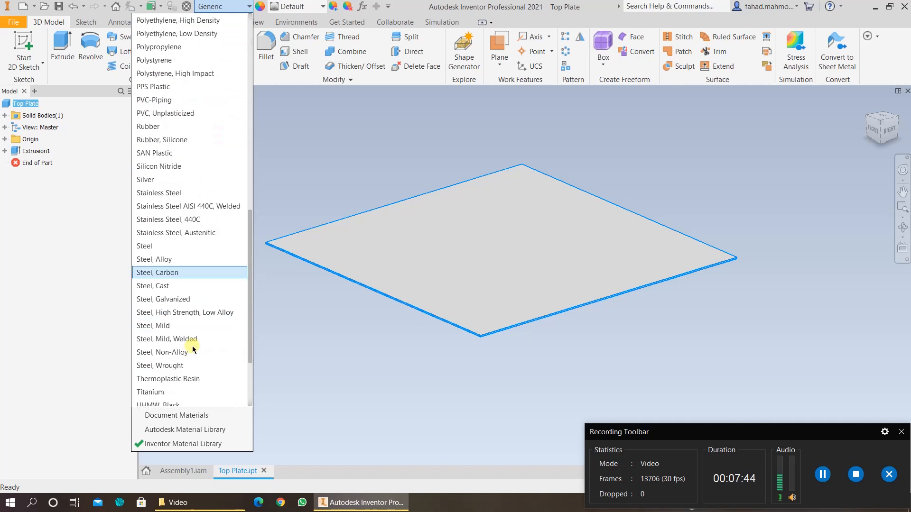
left_click(178, 326)
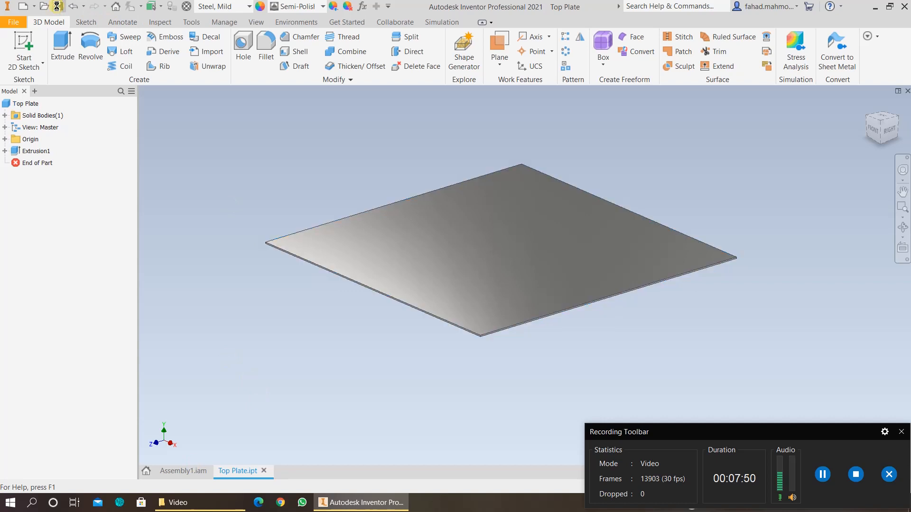
Switch back to the Assembly1 document and bring up the commands for placing and constraining components.
left_click(185, 471)
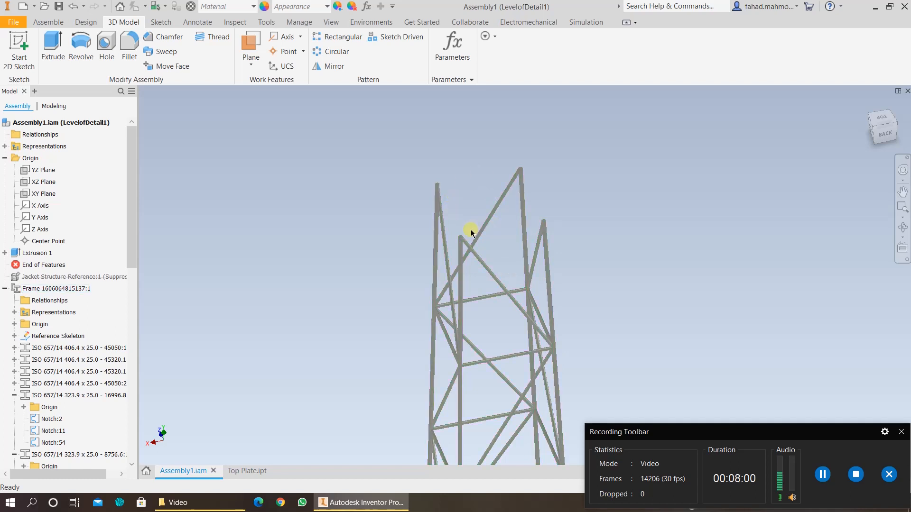
middle_click_drag(584, 286, 464, 227, "shift")
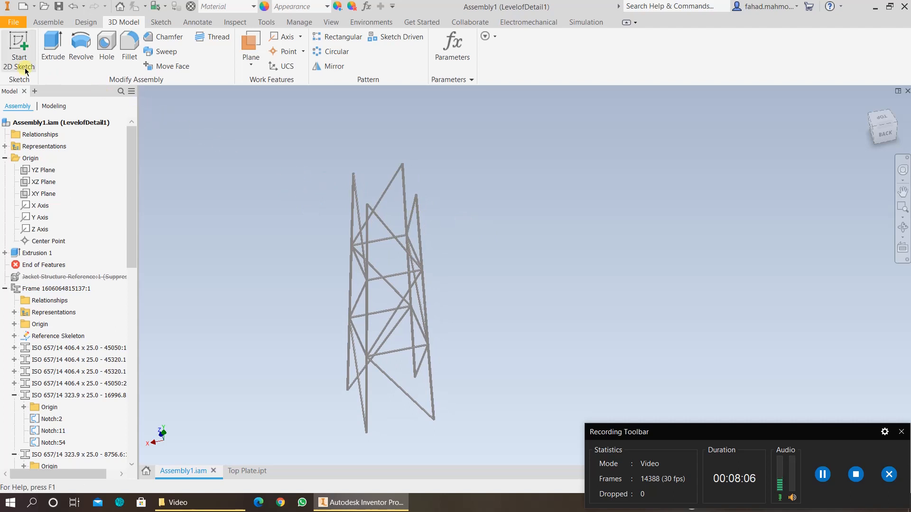
left_click(36, 20)
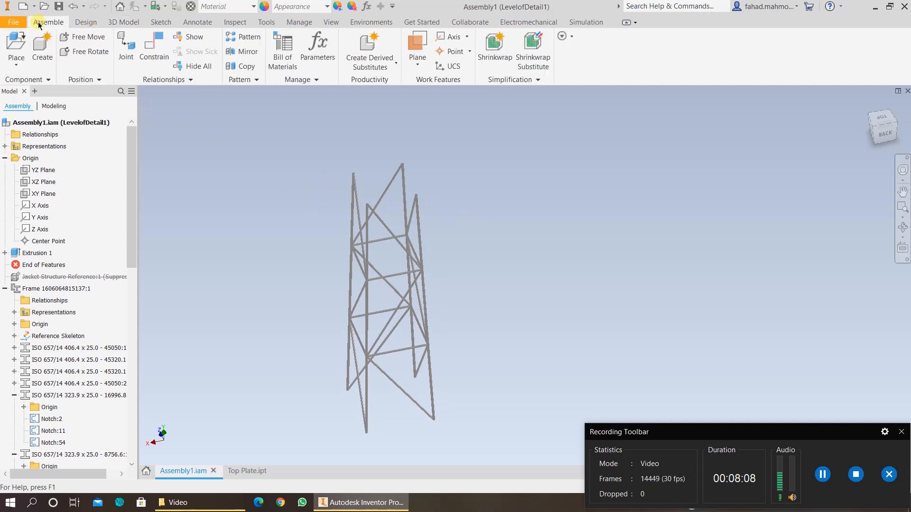